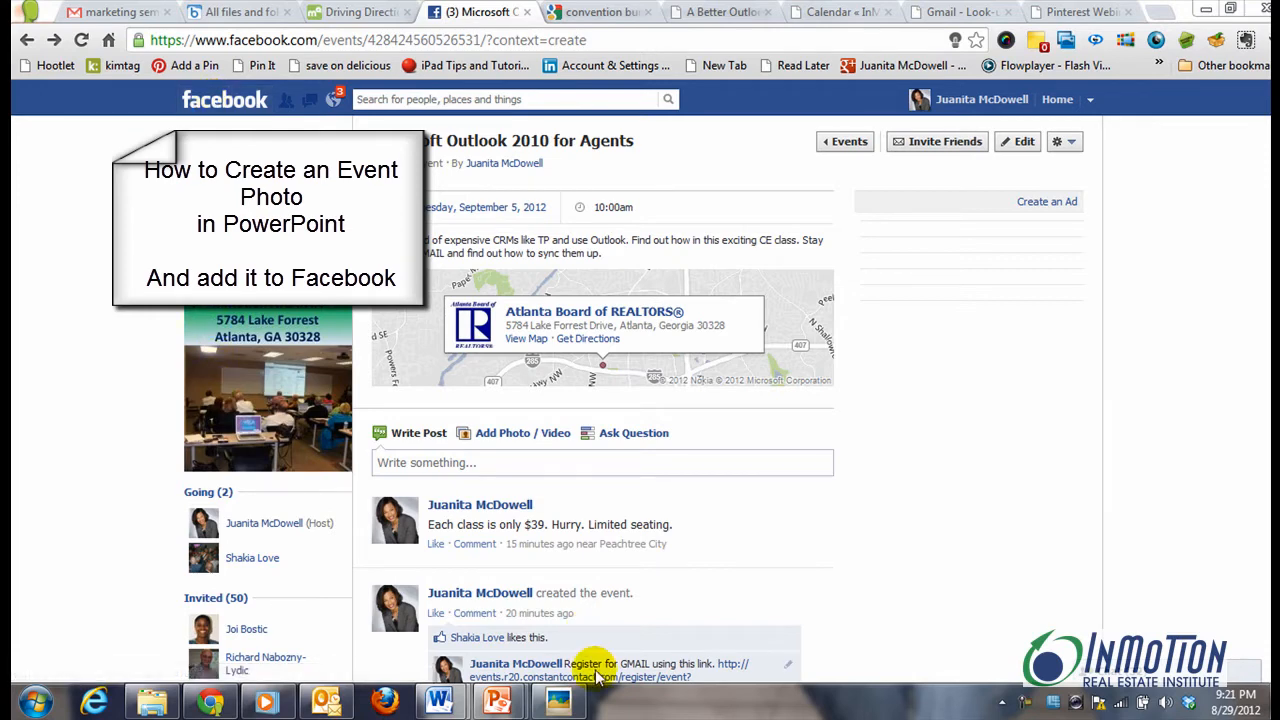
View the finished event image Slide-0001.PNG beside the Facebook event photo, and close the image viewer
{"action": "left_click", "coordinate": [560, 702]}
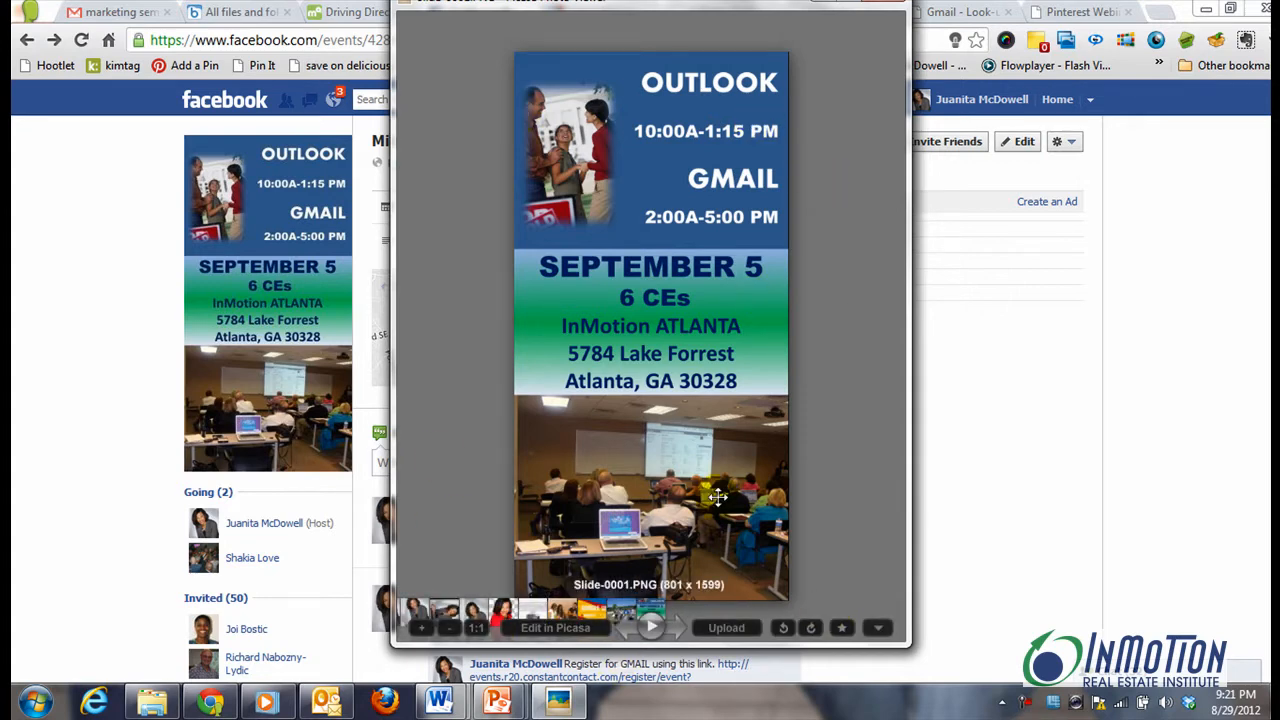
{"action": "mouse_move", "coordinate": [300, 350]}
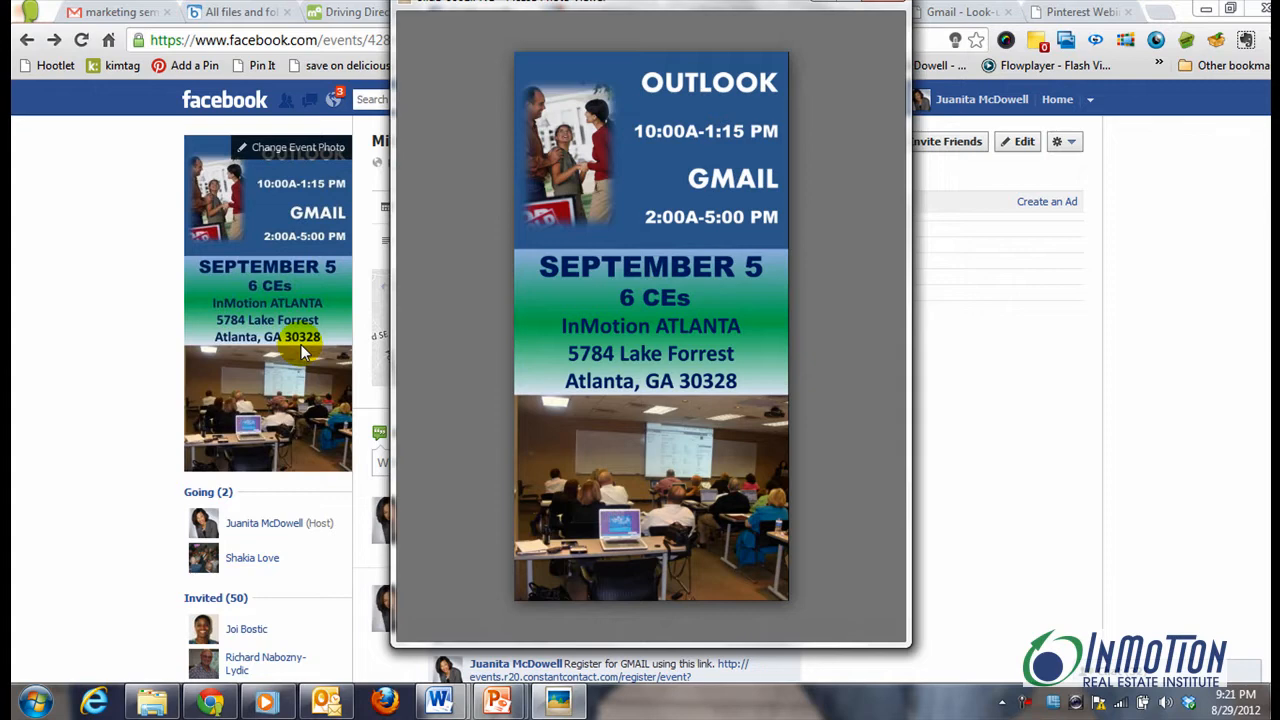
{"action": "left_click", "coordinate": [883, 9]}
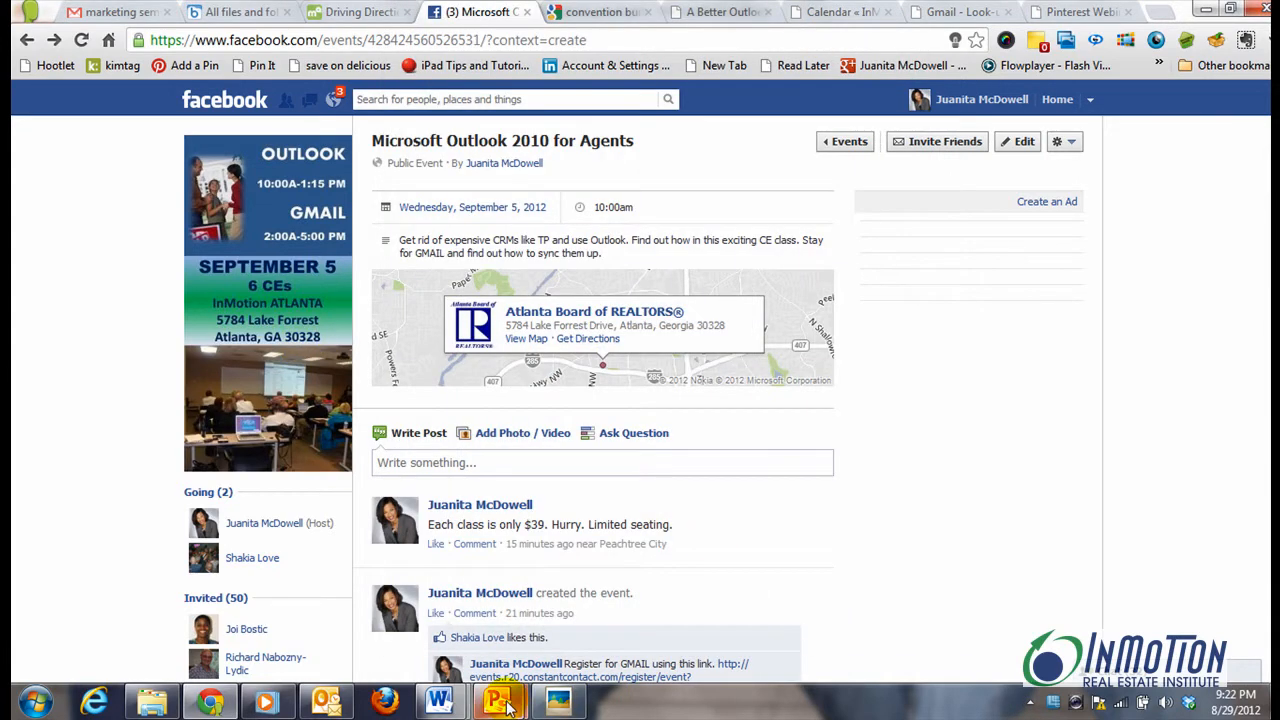
Switch to PowerPoint, create a new blank presentation, and delete the title and subtitle placeholders from its slide
{"action": "mouse_move", "coordinate": [508, 706]}
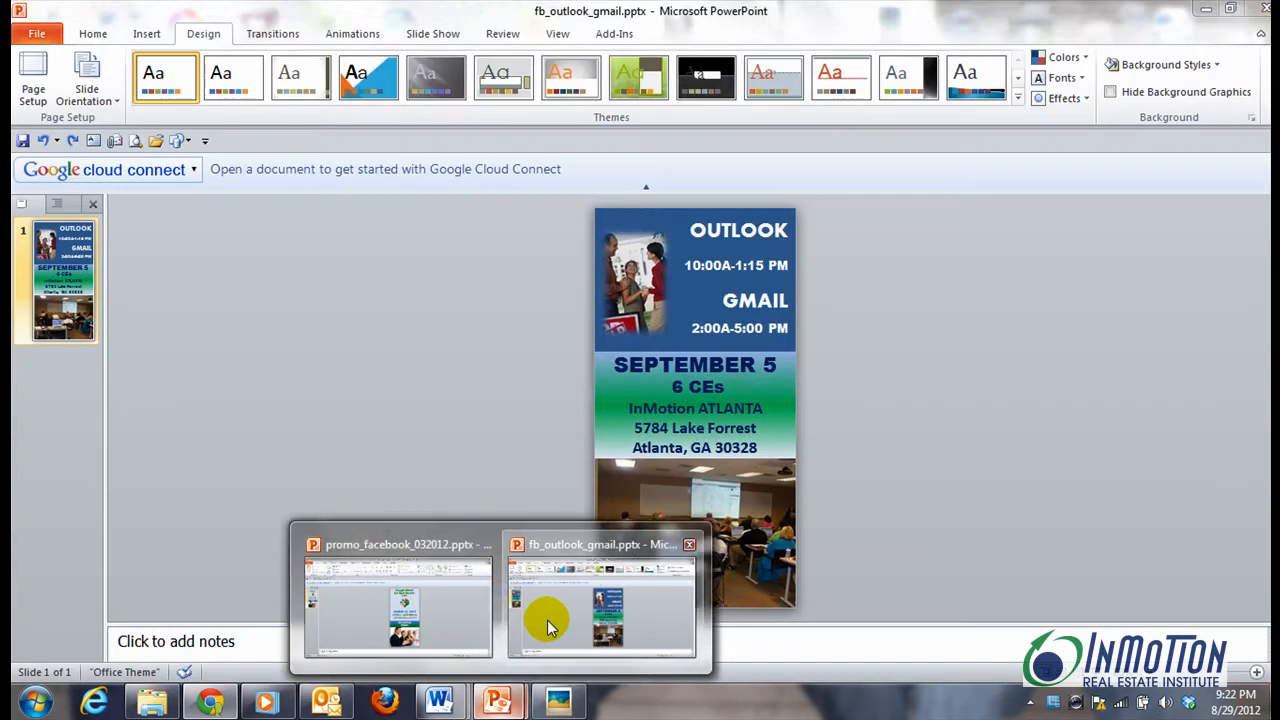
{"action": "left_click", "coordinate": [549, 611]}
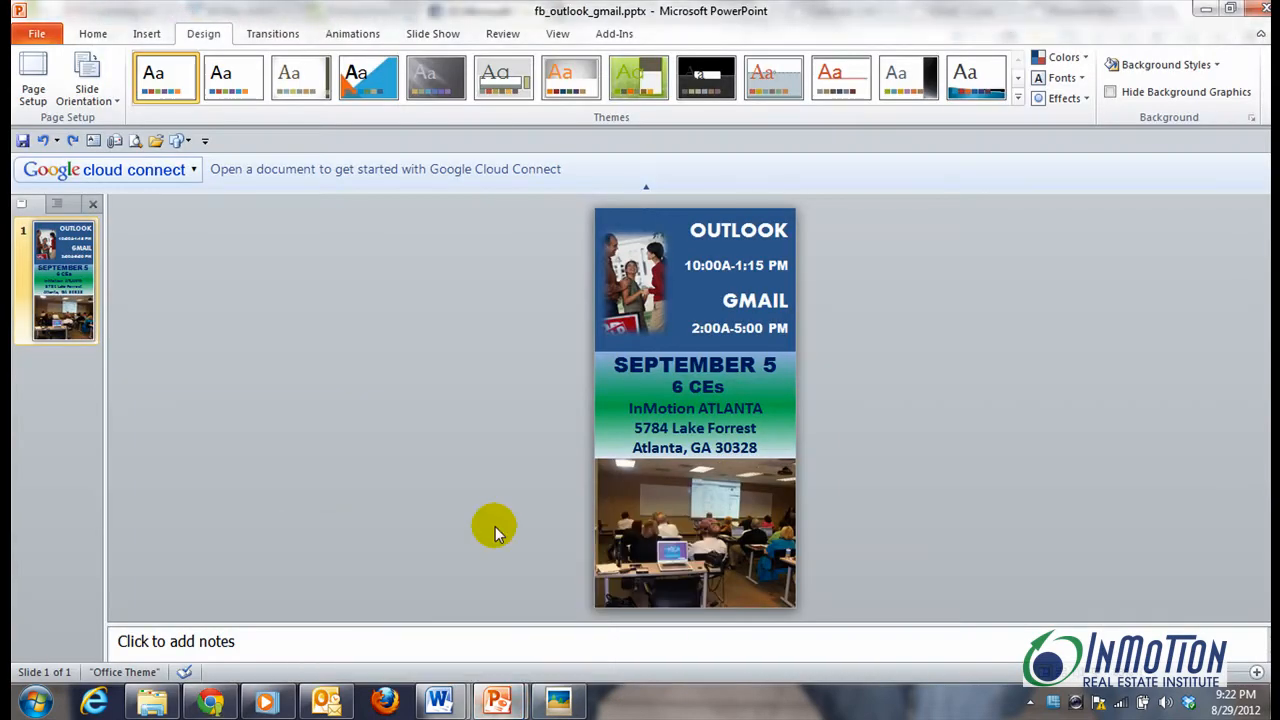
{"action": "key", "text": "ctrl+n"}
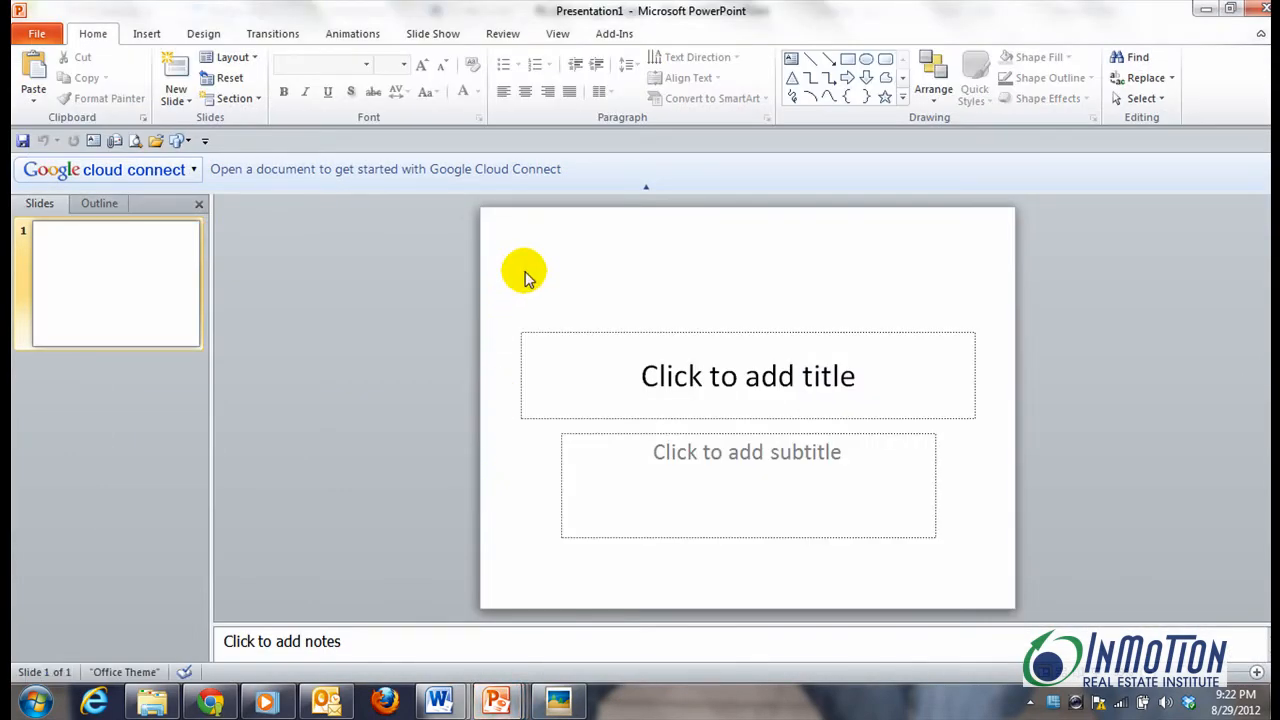
{"action": "key", "text": "ctrl+a"}
{"action": "key", "text": "Delete"}
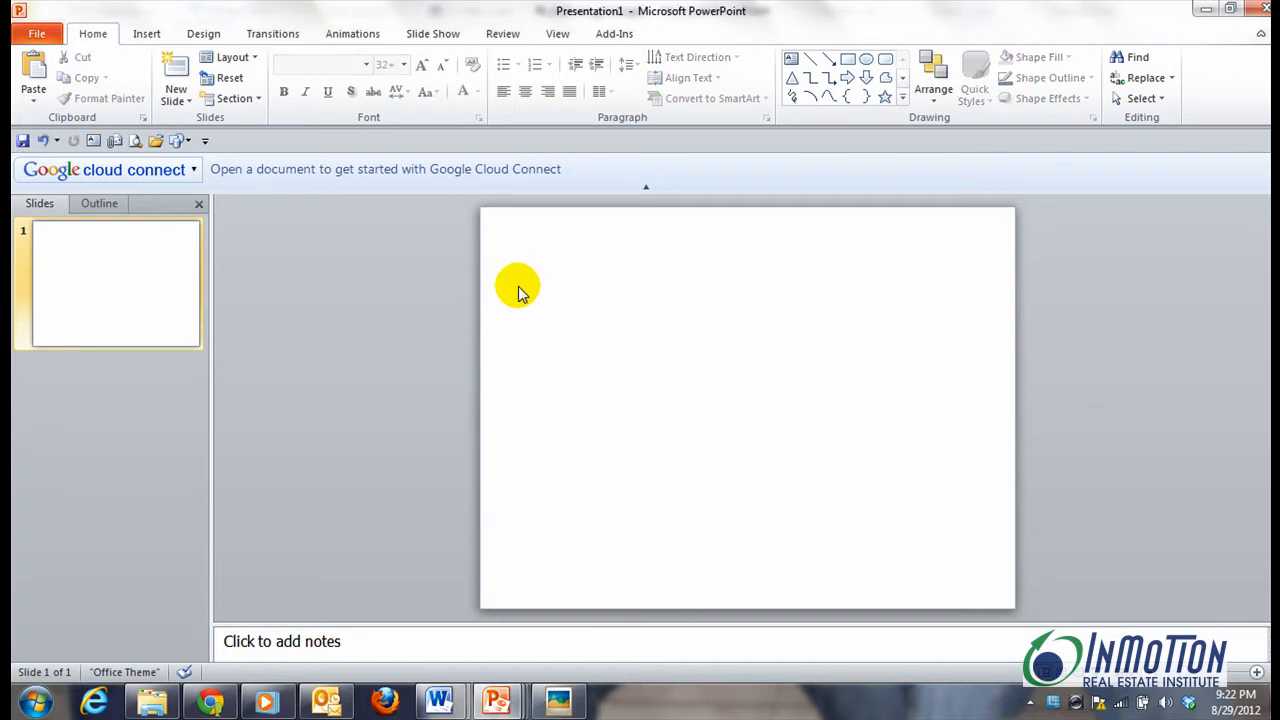
Check the page setup dimensions and orientation of the fb_outlook_gmail.pptx presentation
{"action": "left_click", "coordinate": [503, 703]}
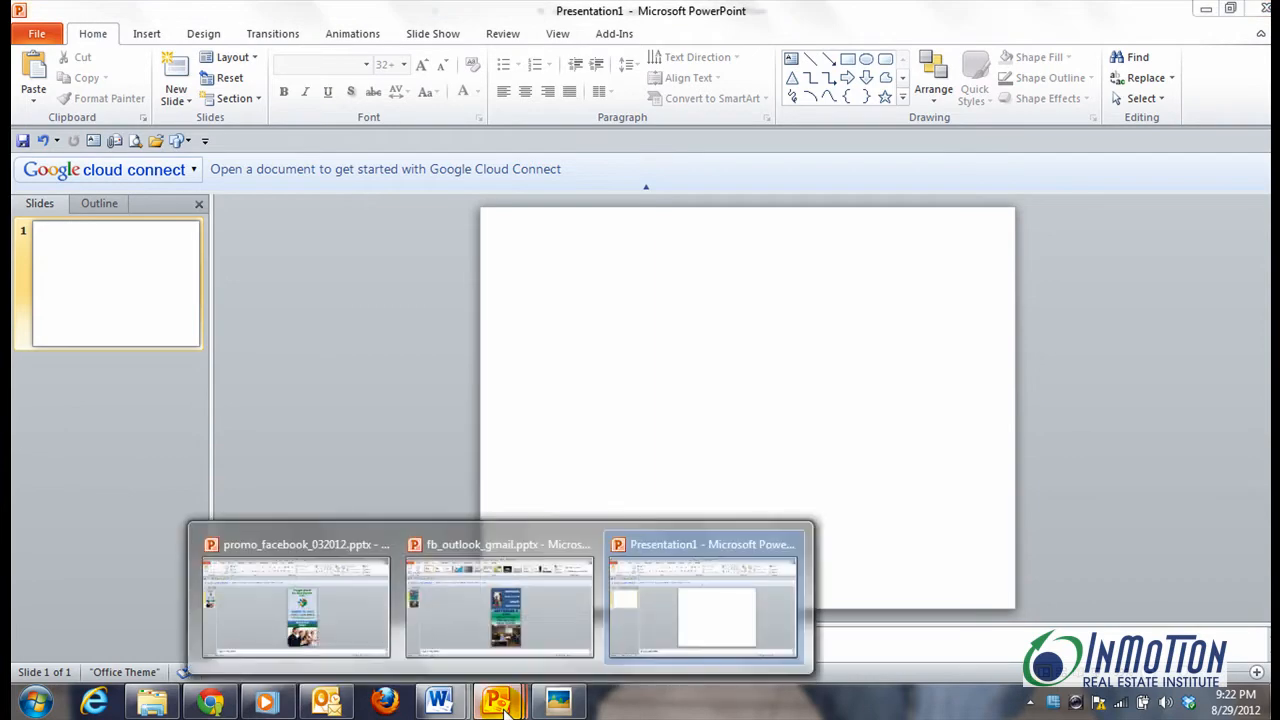
{"action": "left_click", "coordinate": [471, 609]}
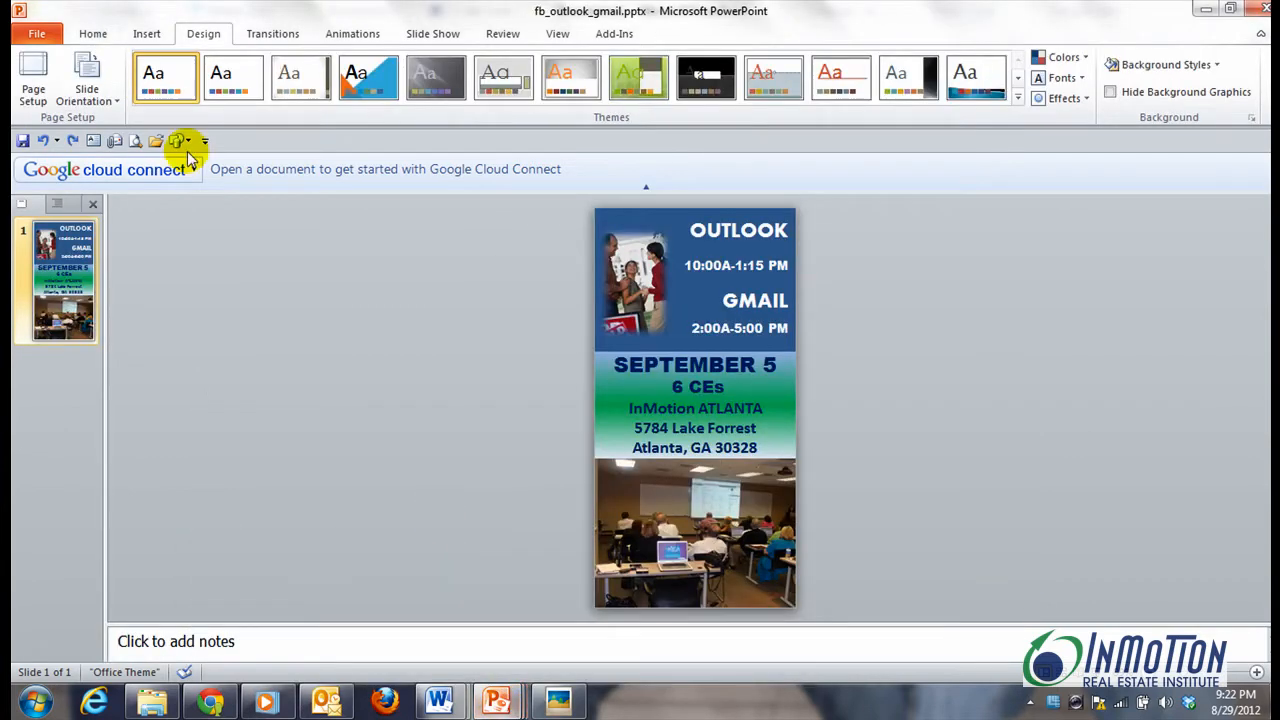
{"action": "left_click", "coordinate": [34, 90]}
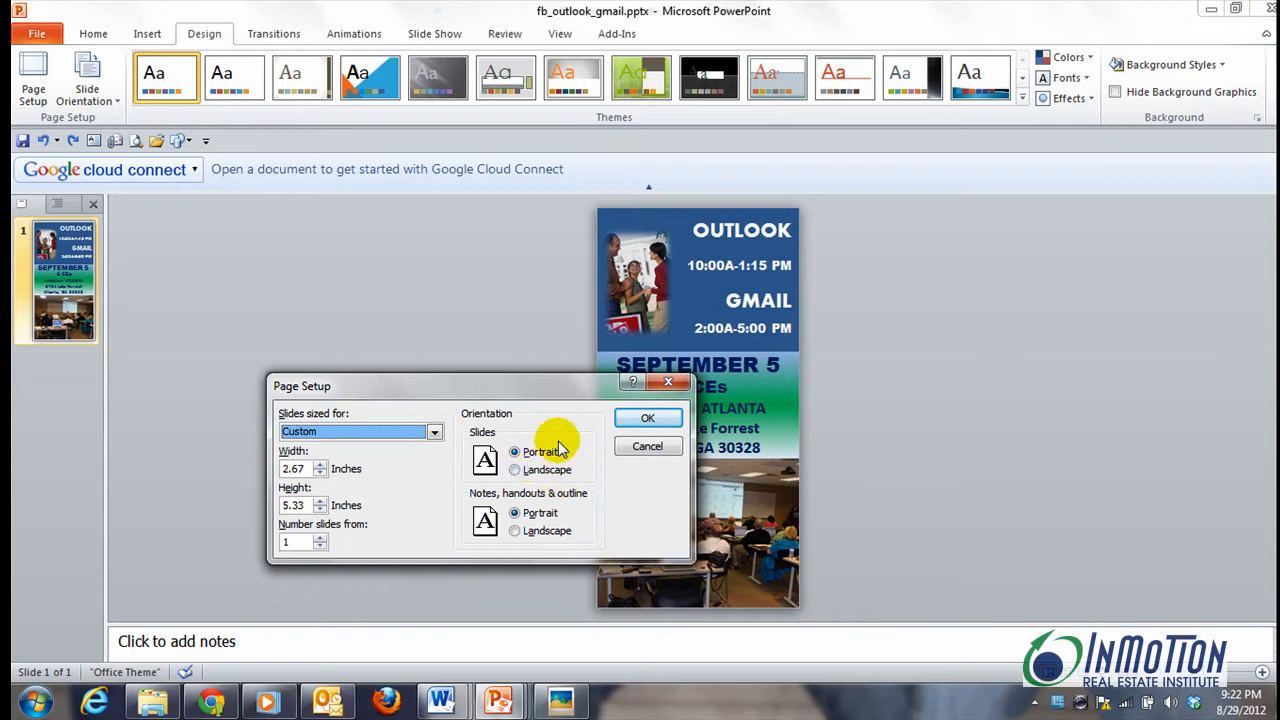
{"action": "left_click", "coordinate": [668, 386]}
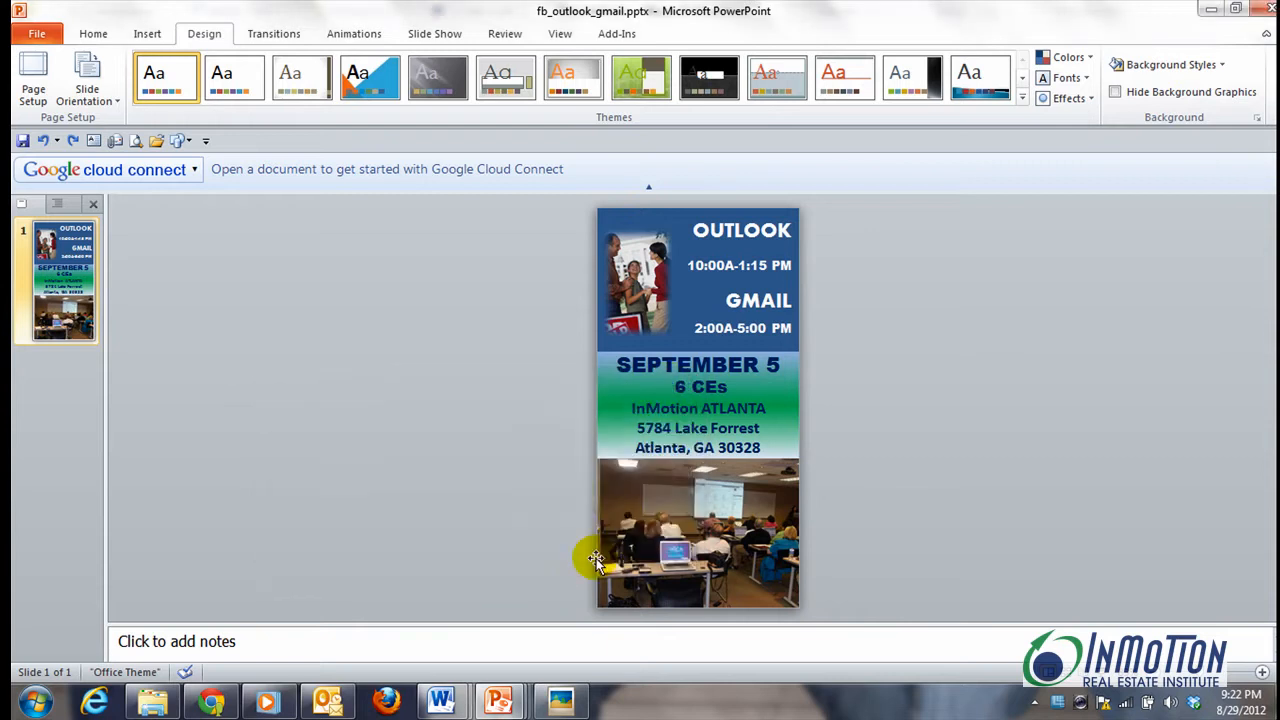
Set the blank presentation's slide size to 2.67 inches wide and 5.33 inches high in portrait orientation
{"action": "mouse_move", "coordinate": [560, 700]}
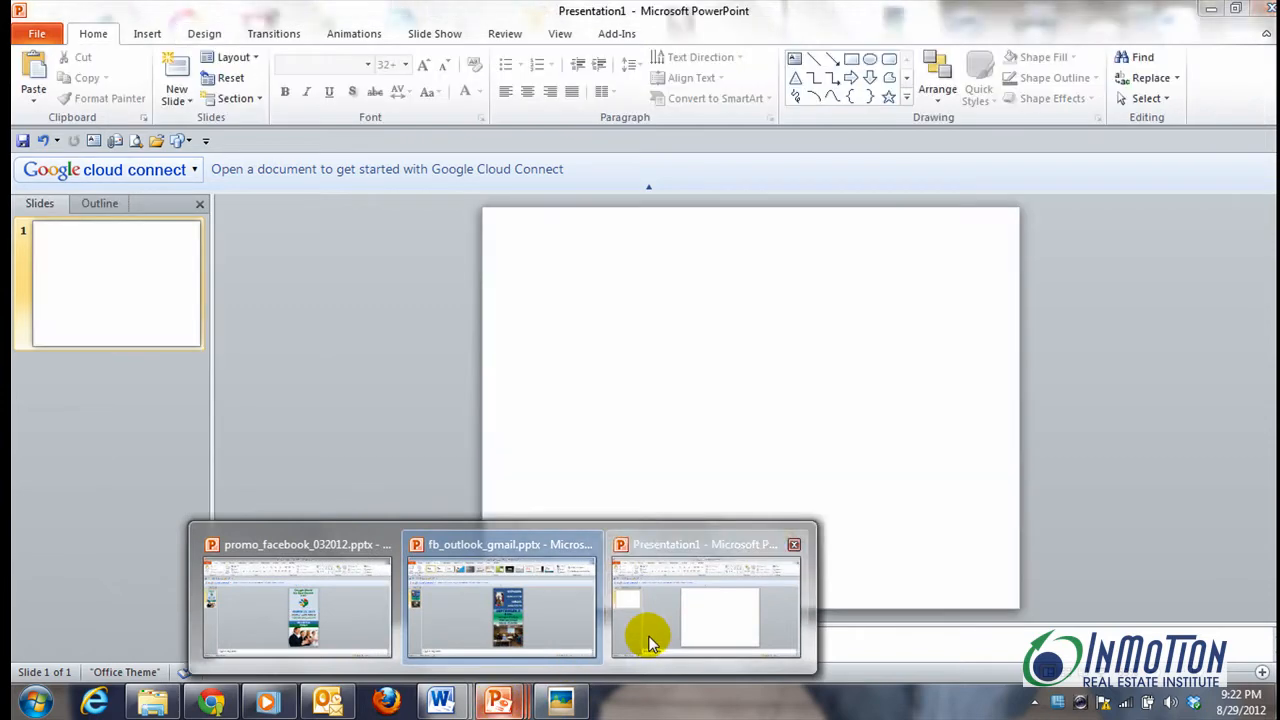
{"action": "left_click", "coordinate": [648, 632]}
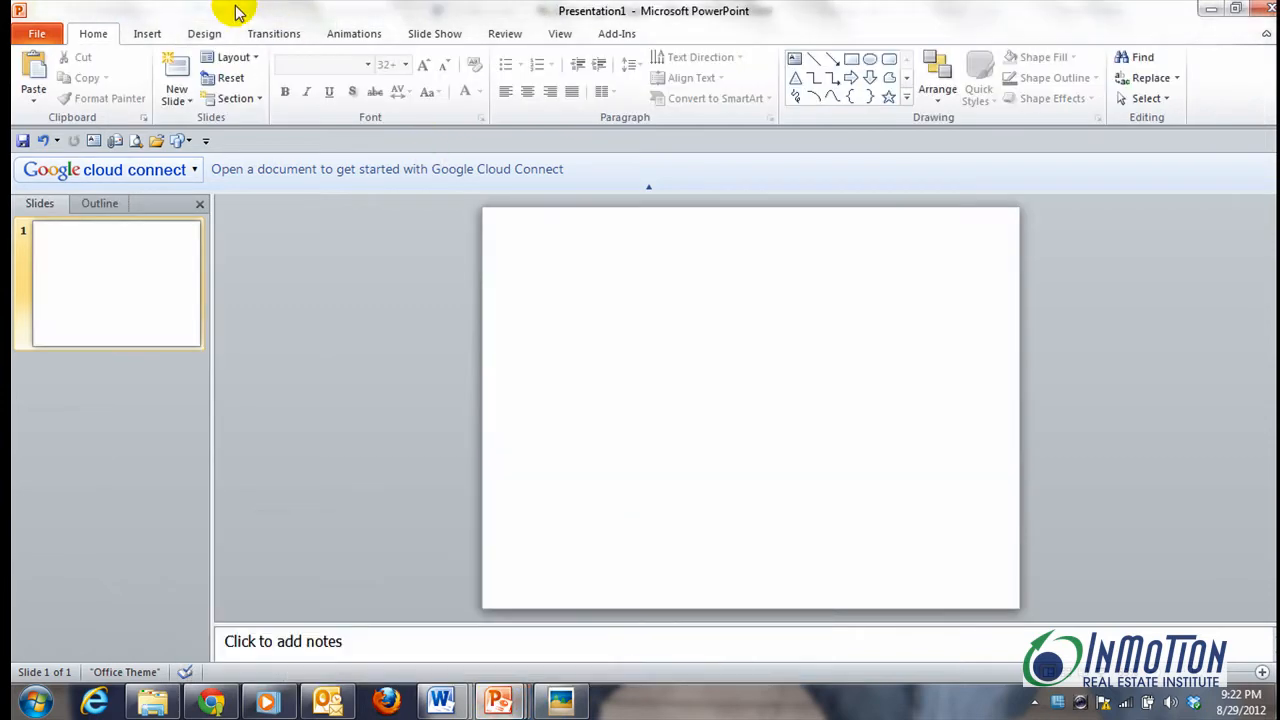
{"action": "left_click", "coordinate": [202, 31]}
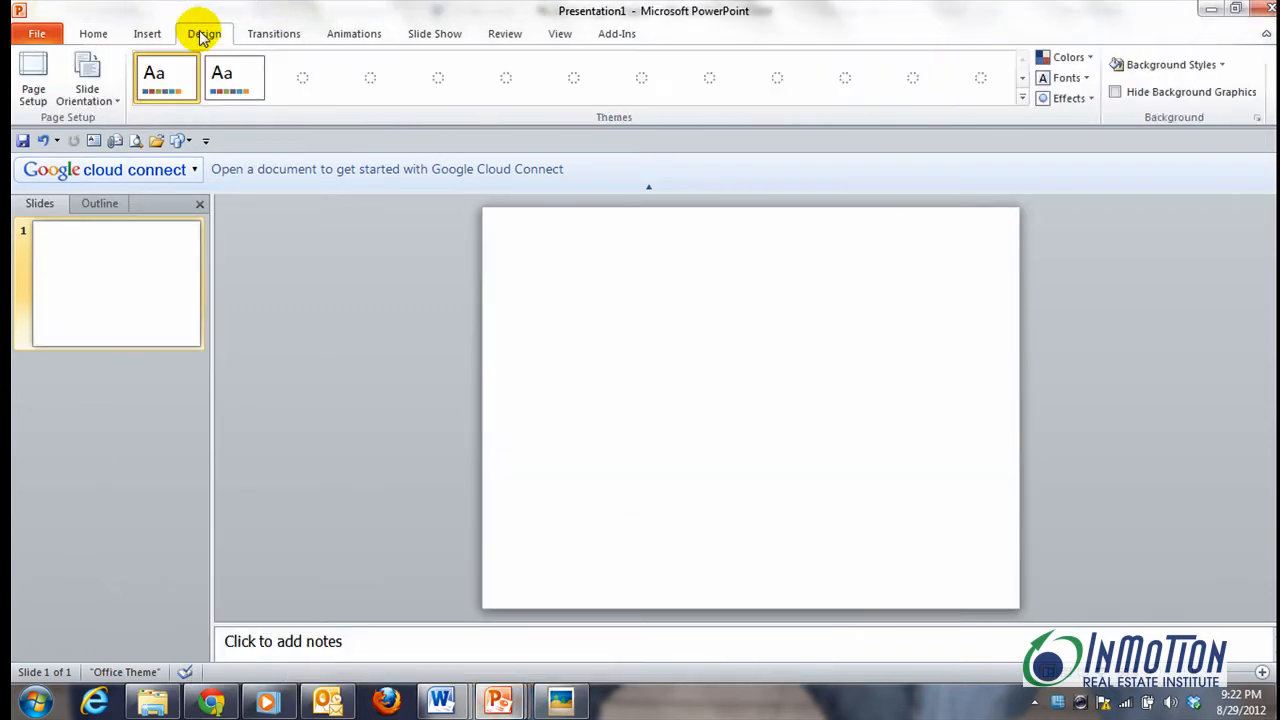
{"action": "left_click", "coordinate": [30, 88]}
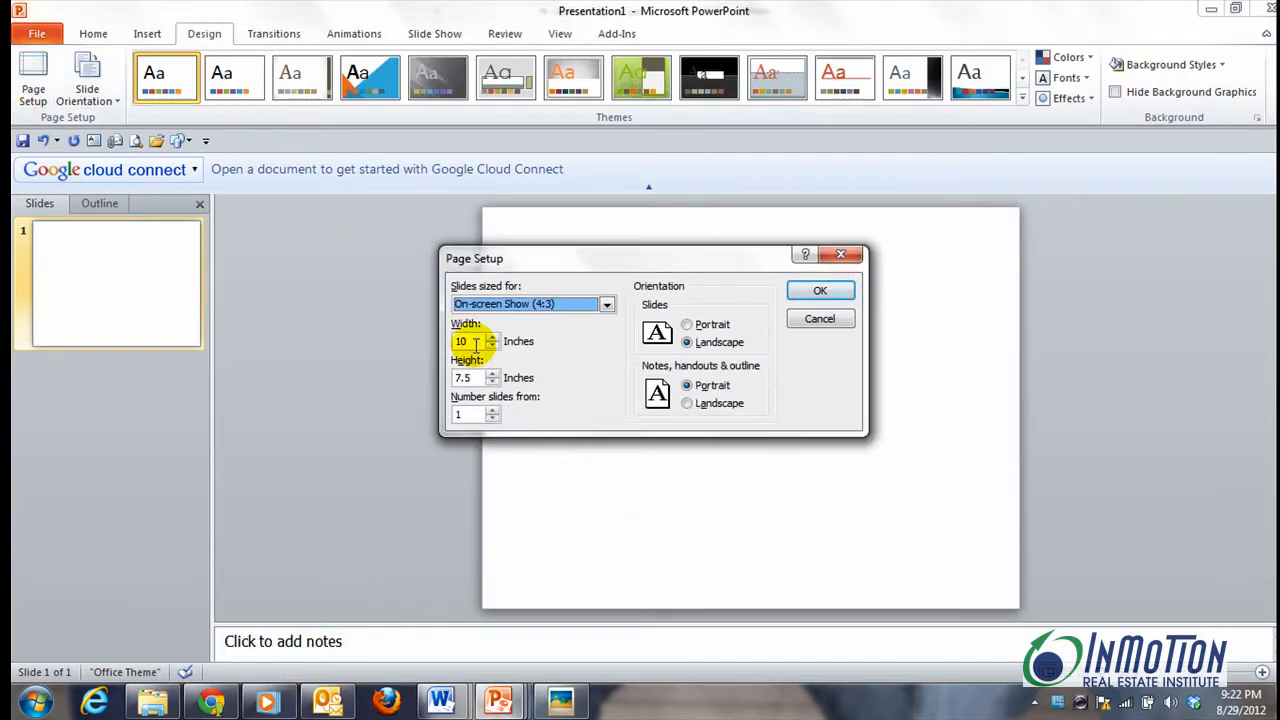
{"action": "double_click", "coordinate": [475, 343]}
{"action": "type", "text": "2.6"}
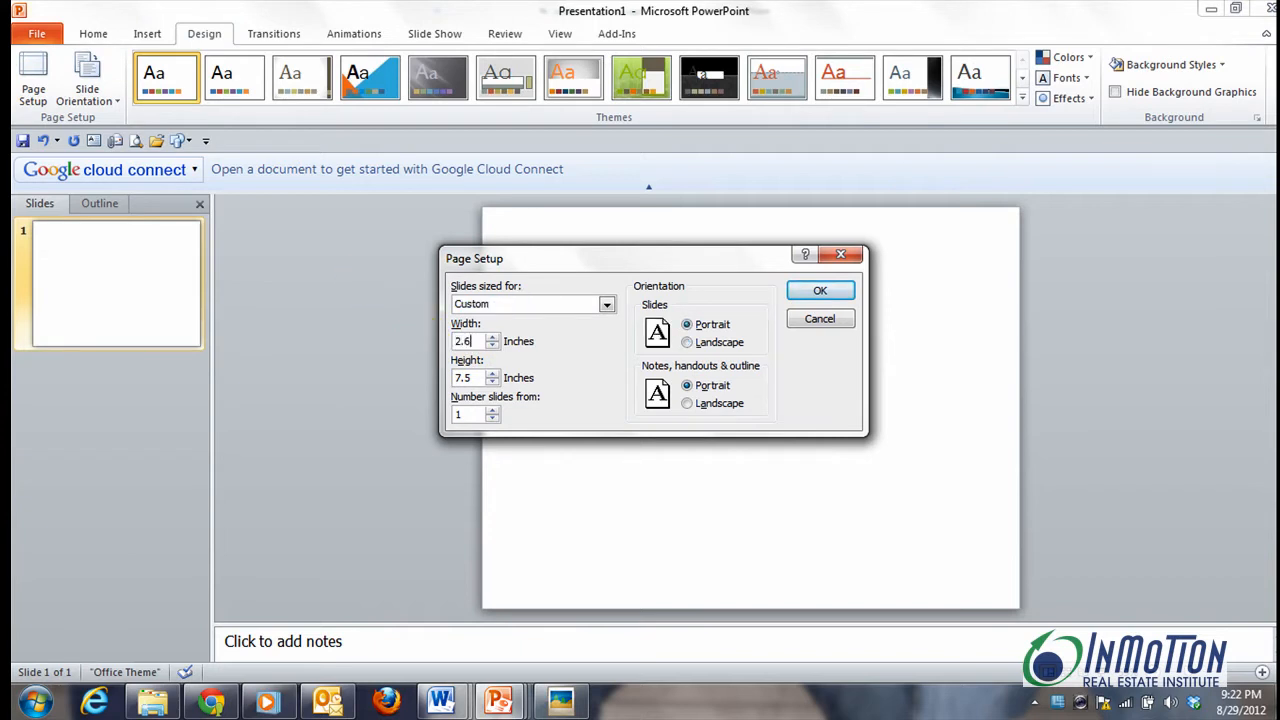
{"action": "type", "text": "7"}
{"action": "double_click", "coordinate": [468, 378]}
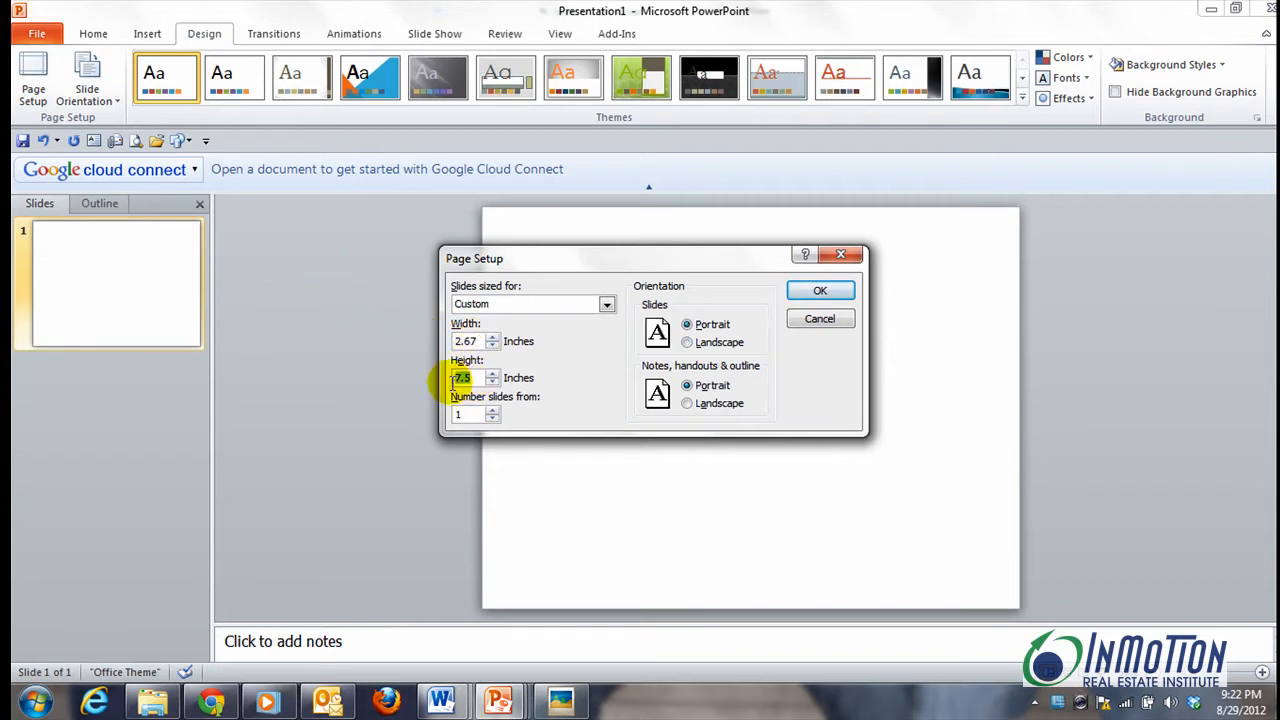
{"action": "type", "text": "5.33"}
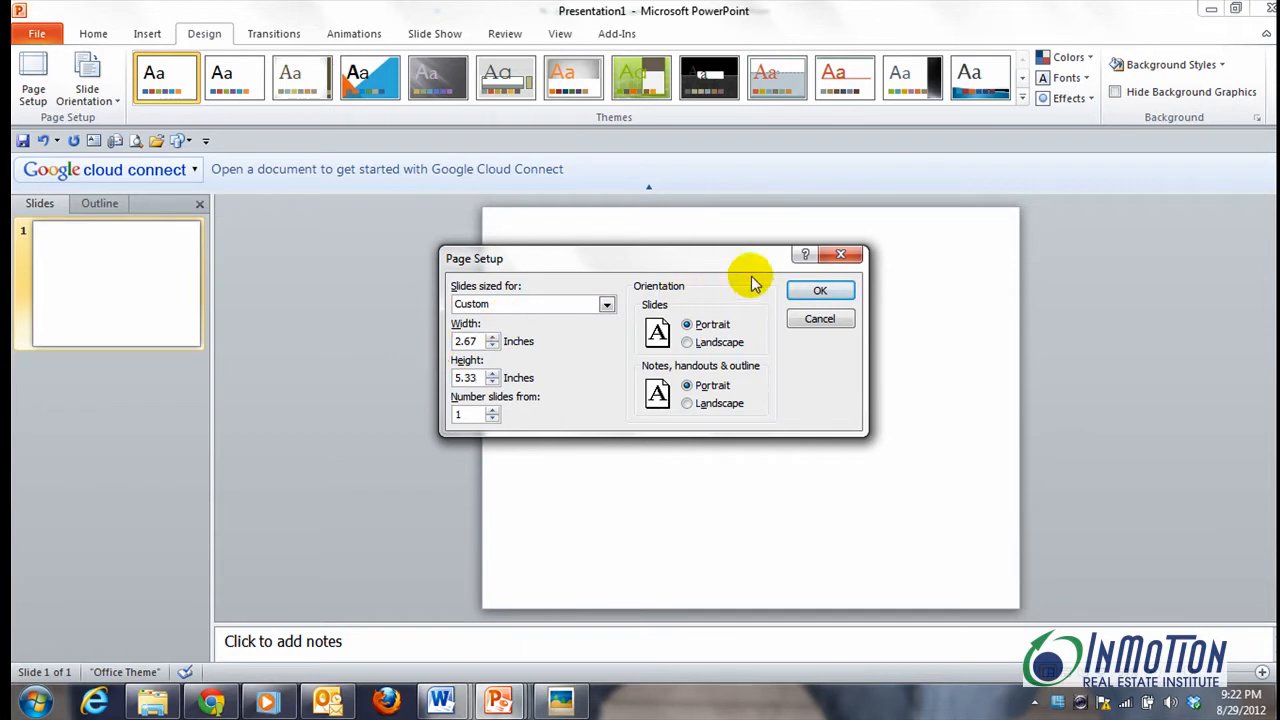
{"action": "left_click", "coordinate": [810, 290]}
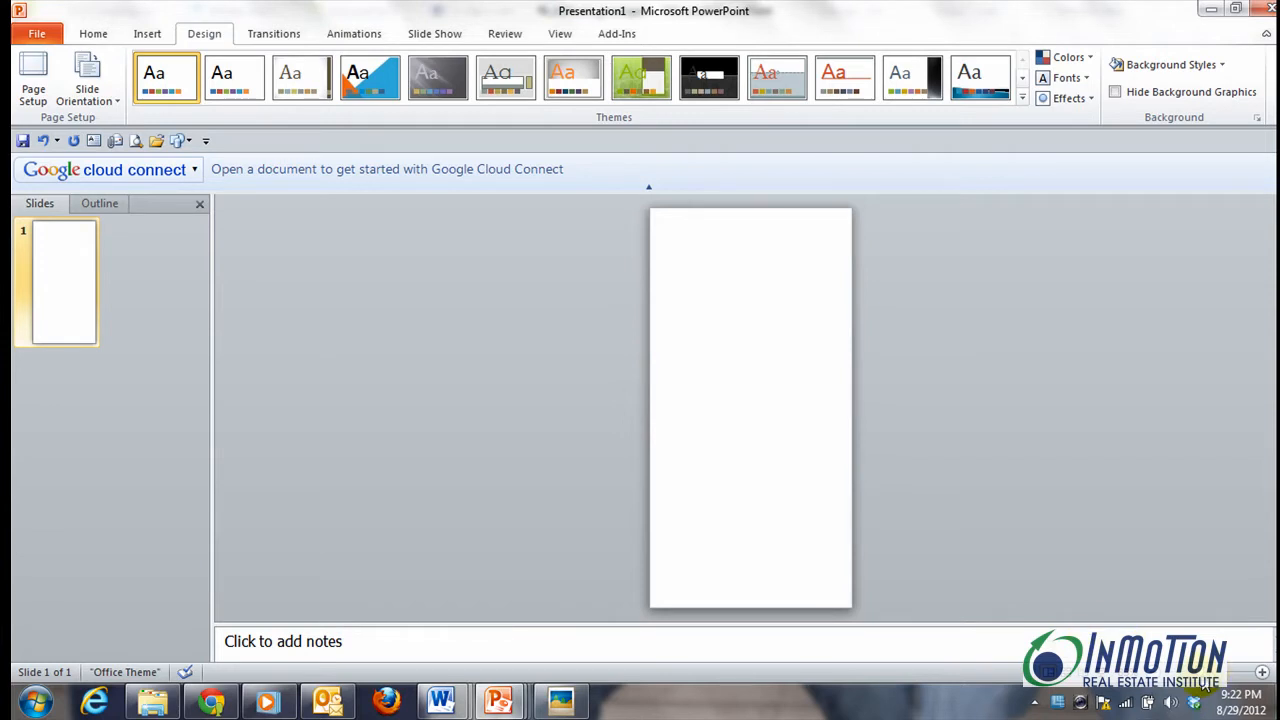
Draw a full-width rectangle covering about the lower two fifths of the slide
{"action": "left_click_drag", "start_coordinate": [1202, 676], "coordinate": [1201, 684]}
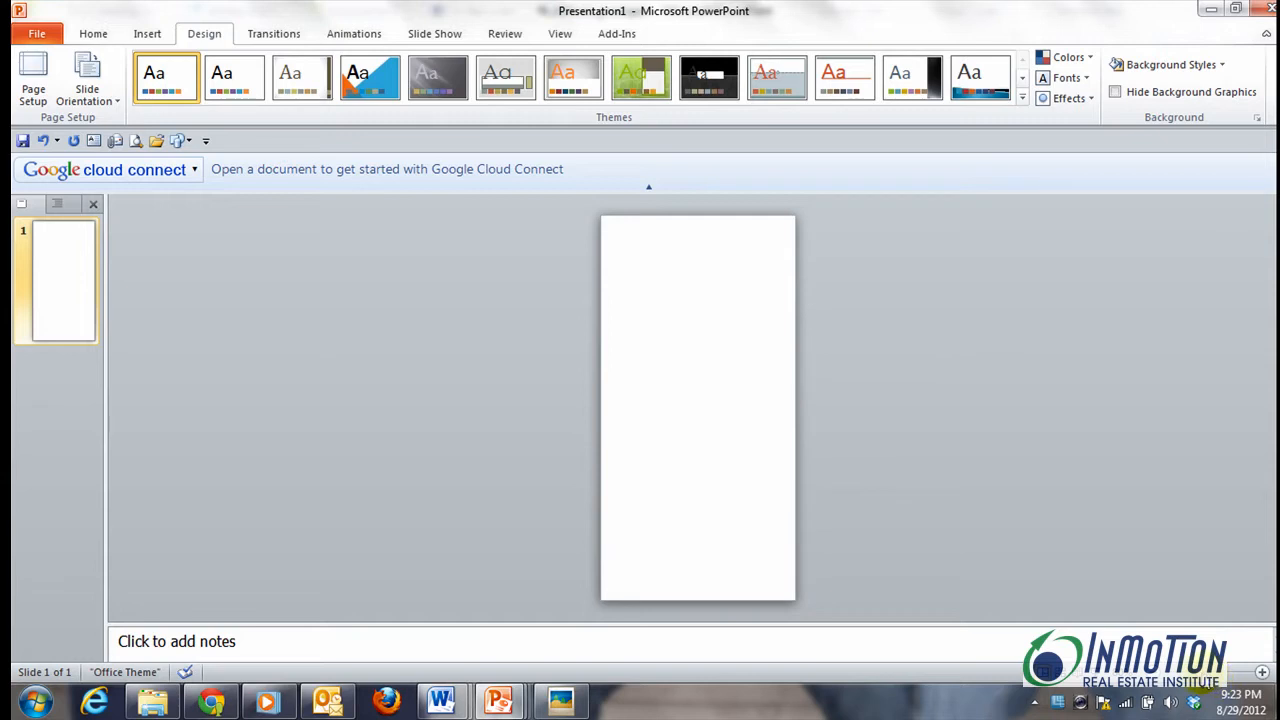
{"action": "left_click_drag", "start_coordinate": [1202, 684], "coordinate": [1205, 685]}
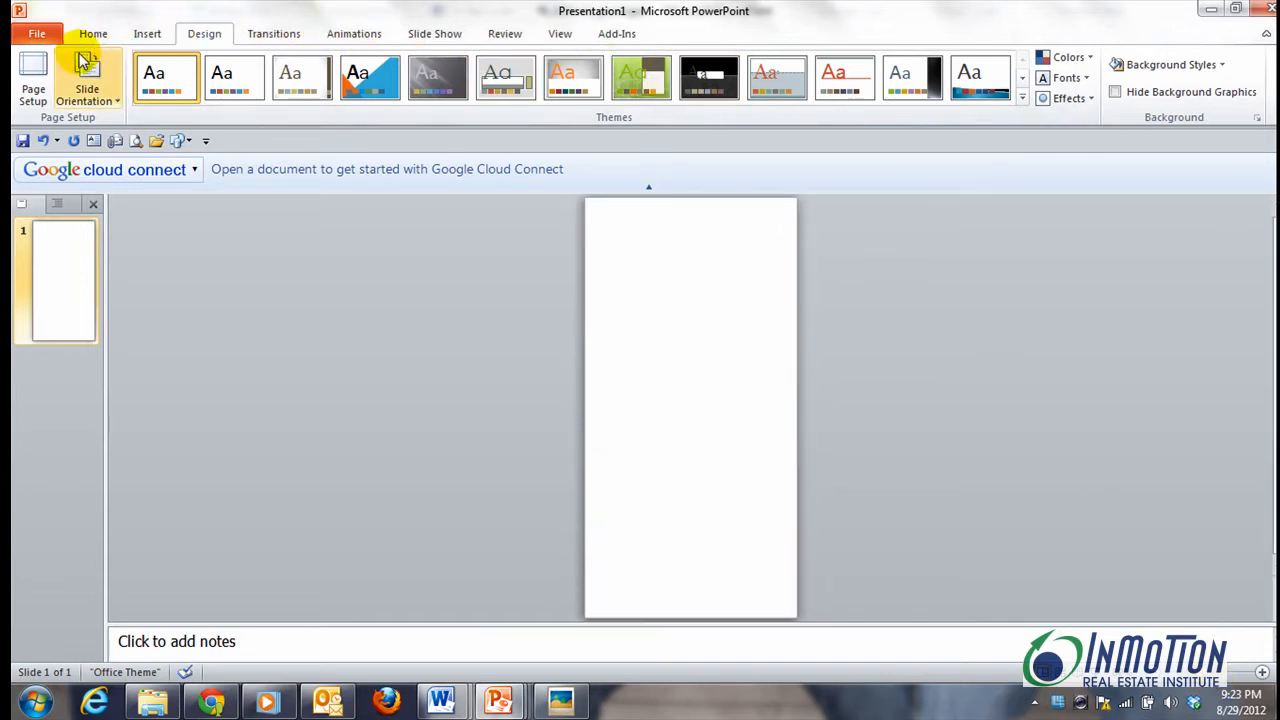
{"action": "left_click", "coordinate": [147, 34]}
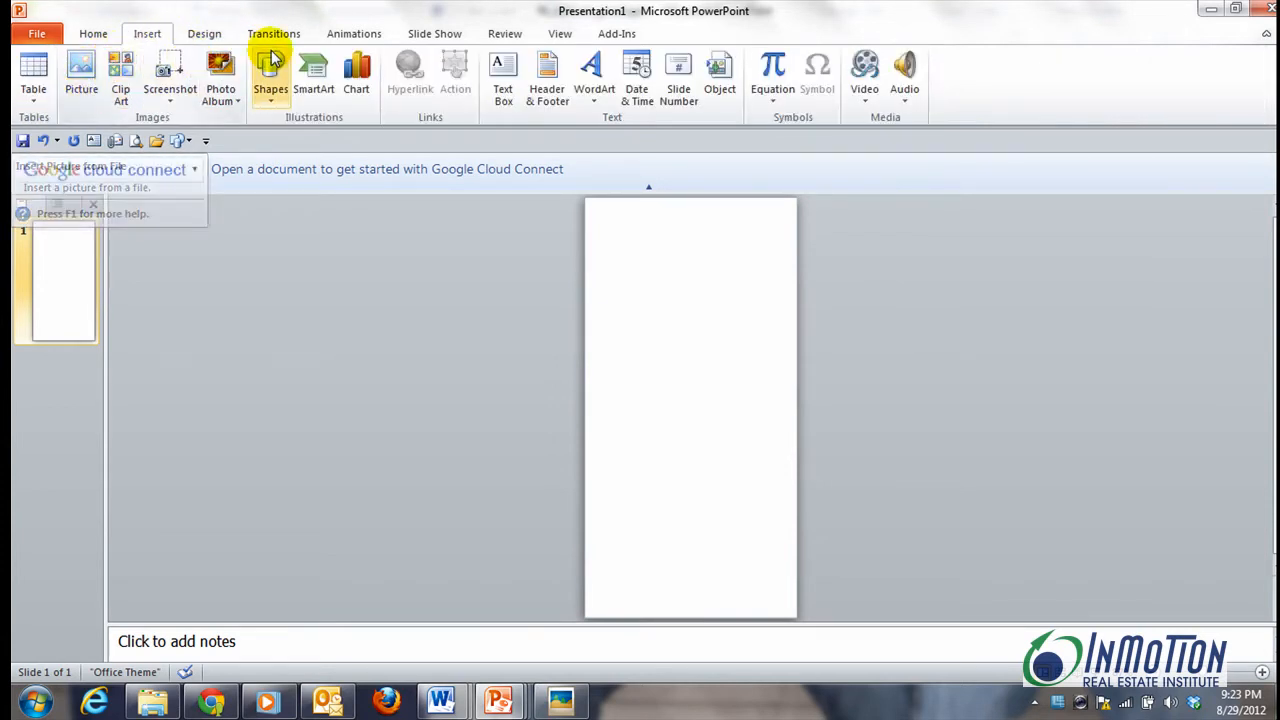
{"action": "left_click", "coordinate": [269, 92]}
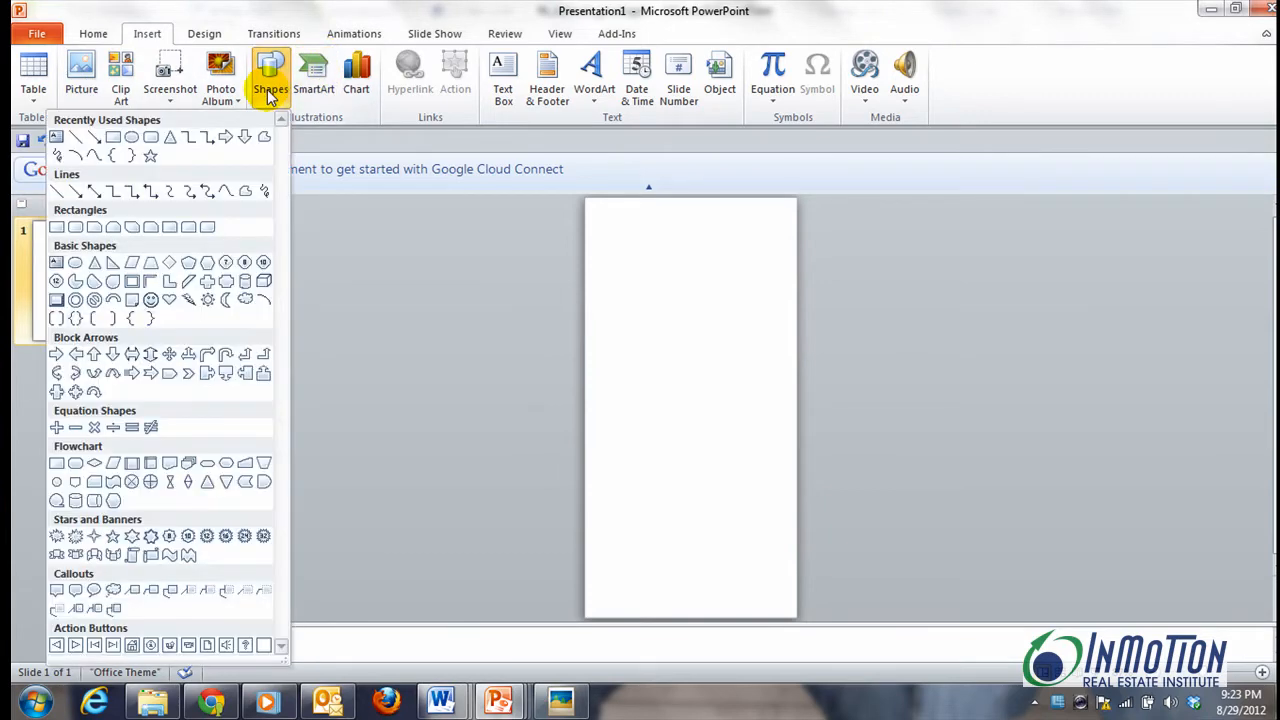
{"action": "left_click", "coordinate": [56, 227]}
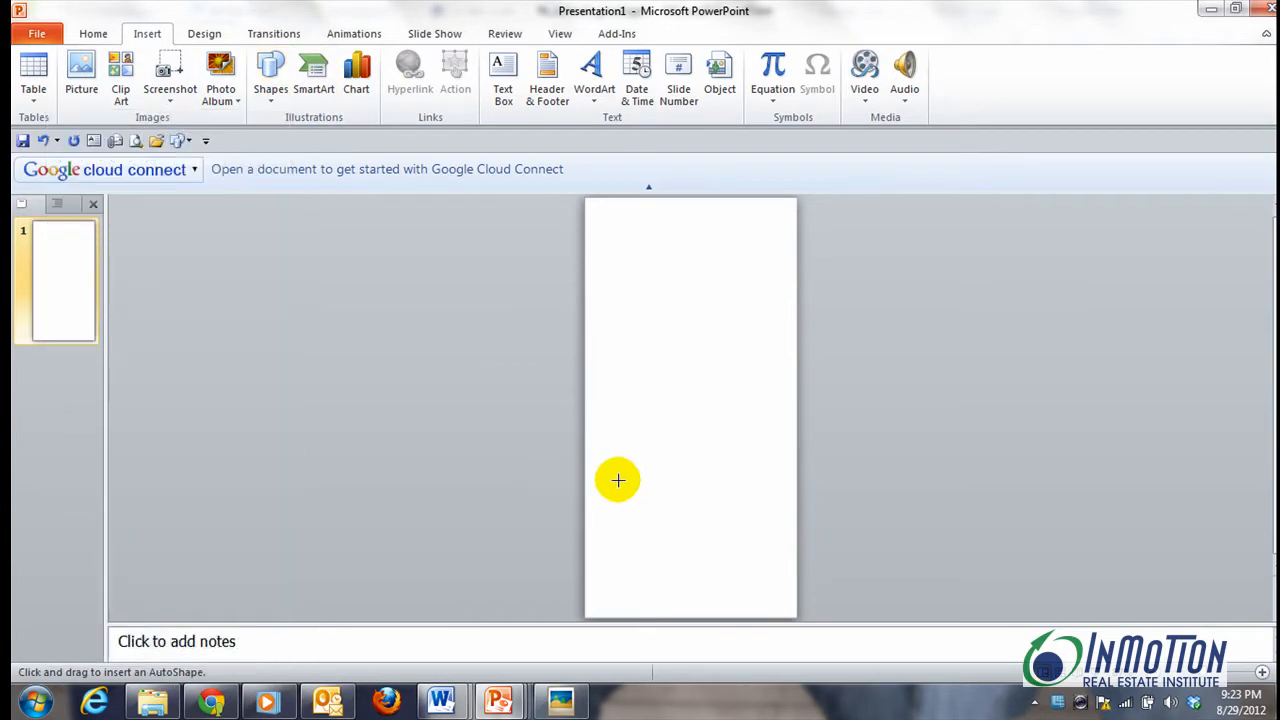
{"action": "mouse_move", "coordinate": [583, 452]}
{"action": "left_mouse_down"}
{"action": "mouse_move", "coordinate": [769, 460]}
{"action": "mouse_move", "coordinate": [794, 491]}
{"action": "mouse_move", "coordinate": [780, 603]}
{"action": "mouse_move", "coordinate": [796, 610]}
{"action": "left_mouse_up"}
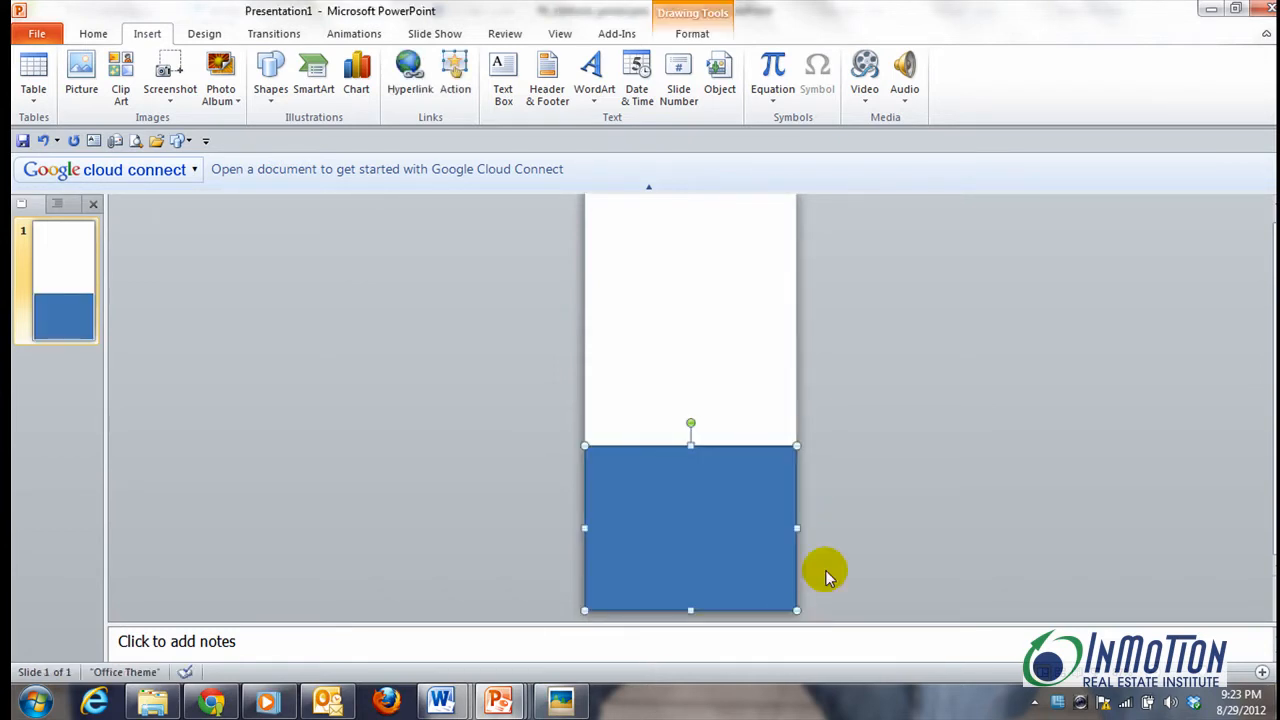
Duplicate the blue rectangle and place the copy across the full width at the slide's top edge
{"action": "left_click_drag", "start_coordinate": [1274, 303], "coordinate": [1272, 290]}
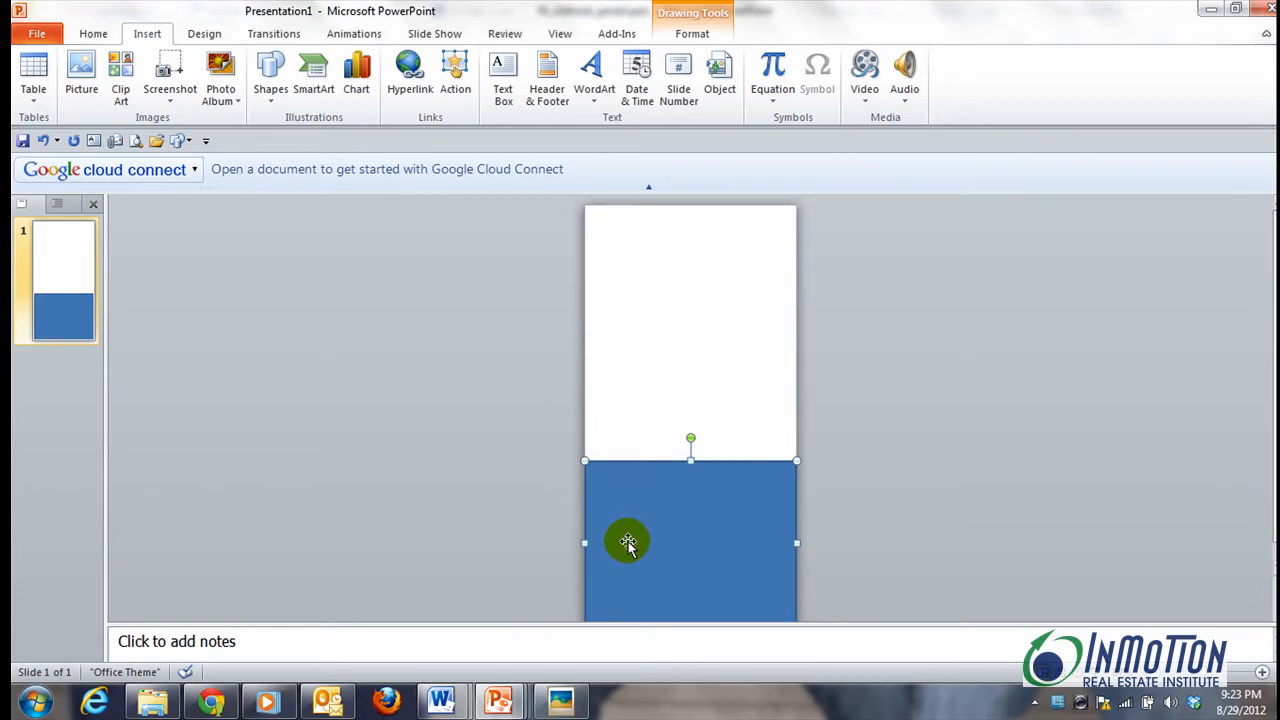
{"action": "key", "text": "ctrl+c"}
{"action": "key", "text": "ctrl+v"}
{"action": "left_click_drag", "start_coordinate": [632, 534], "coordinate": [648, 348]}
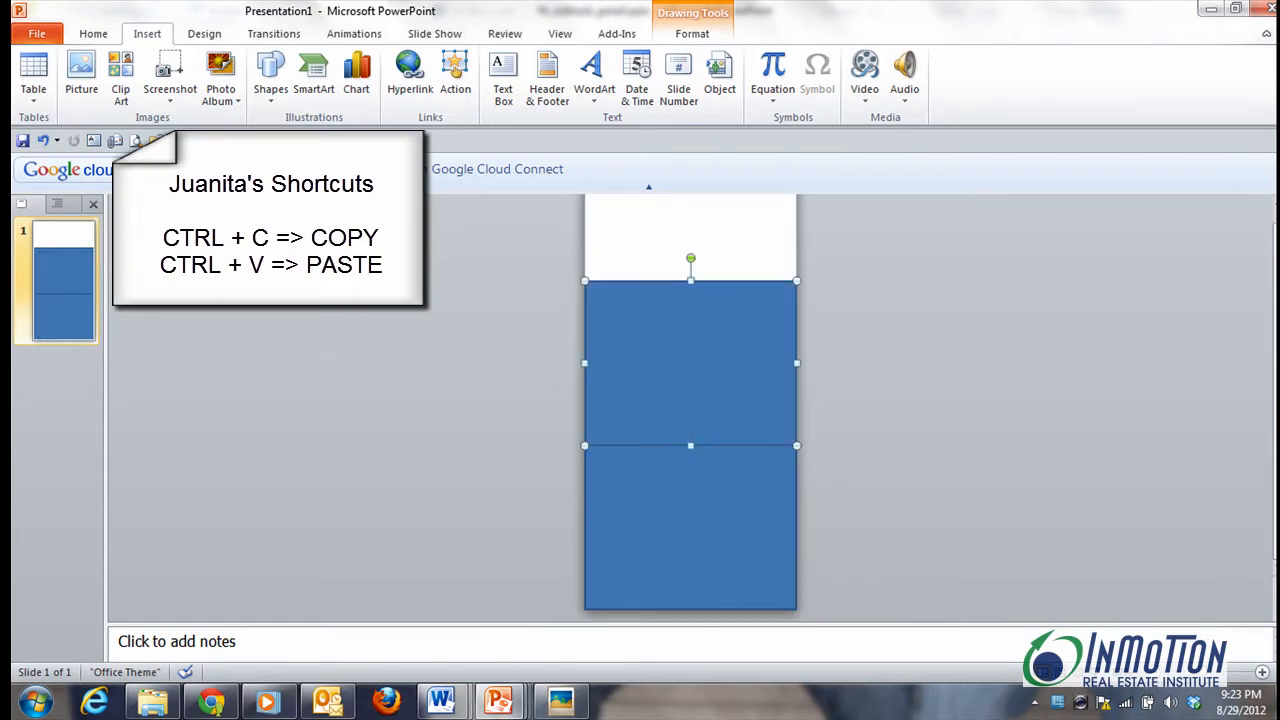
{"action": "left_click_drag", "start_coordinate": [734, 329], "coordinate": [729, 265]}
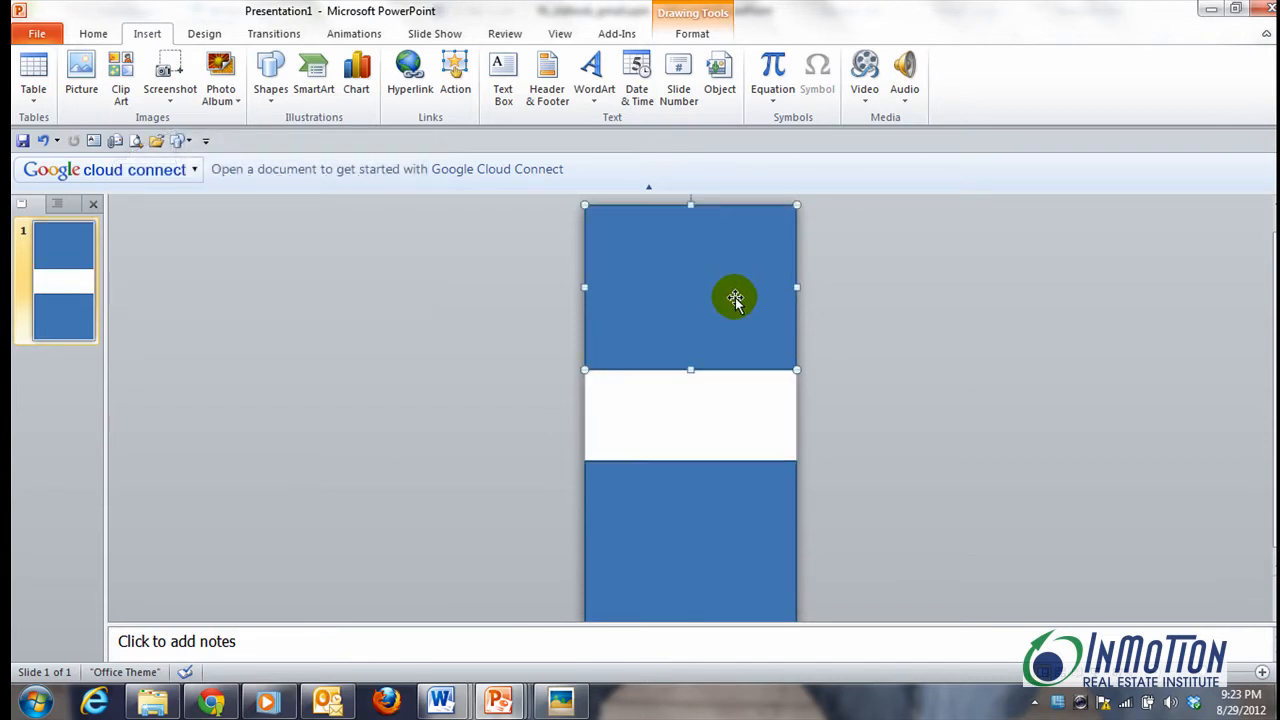
Change the fill of the slide's lower rectangle to a picture or texture fill
{"action": "left_click", "coordinate": [704, 525]}
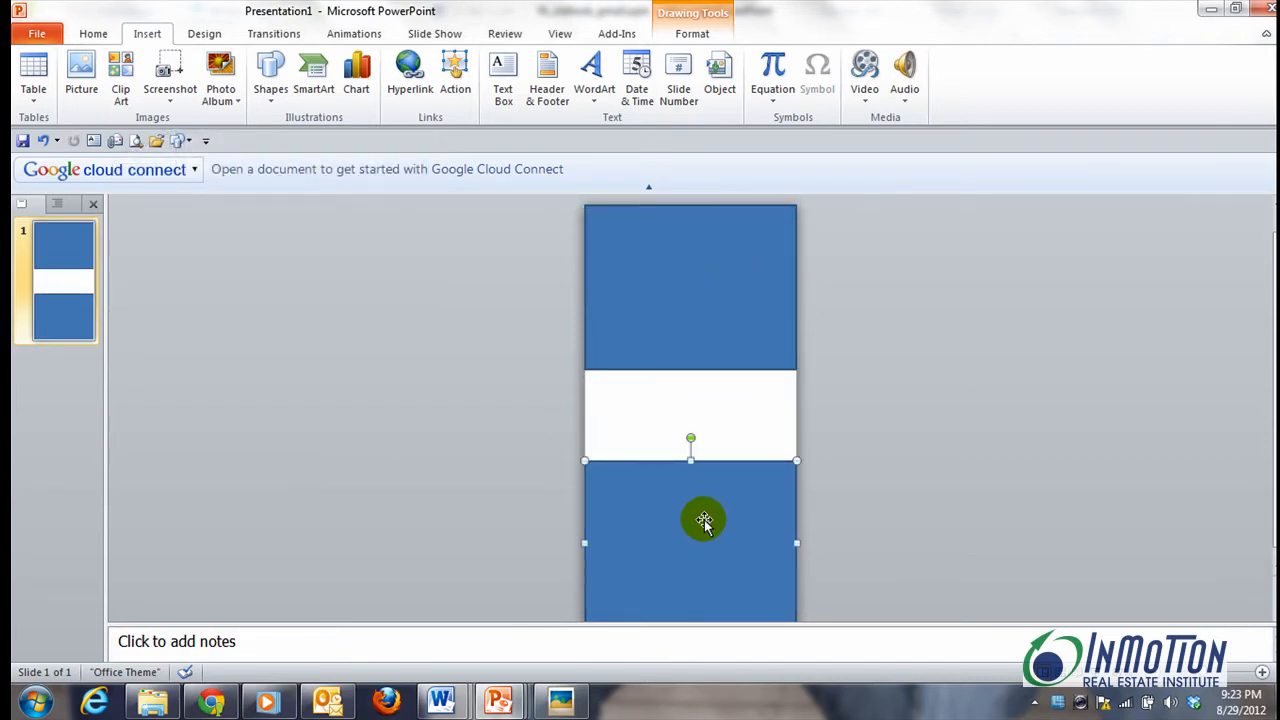
{"action": "right_click", "coordinate": [704, 520]}
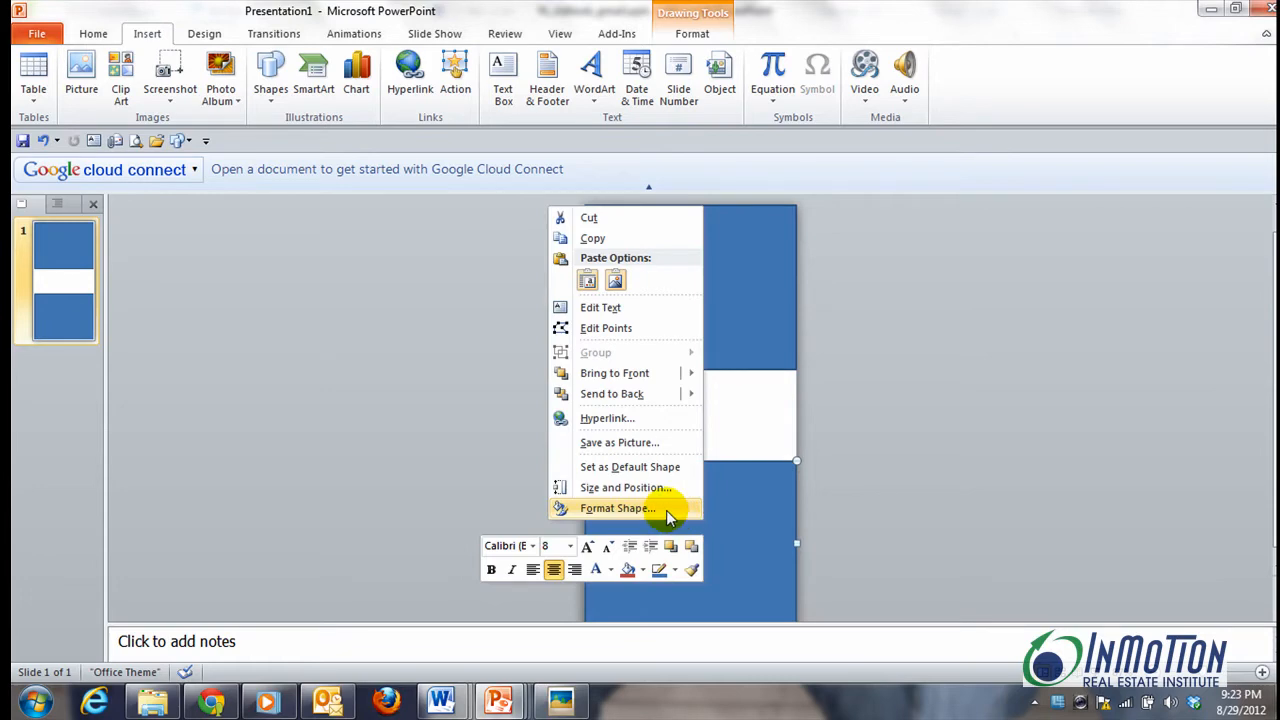
{"action": "left_click", "coordinate": [668, 509]}
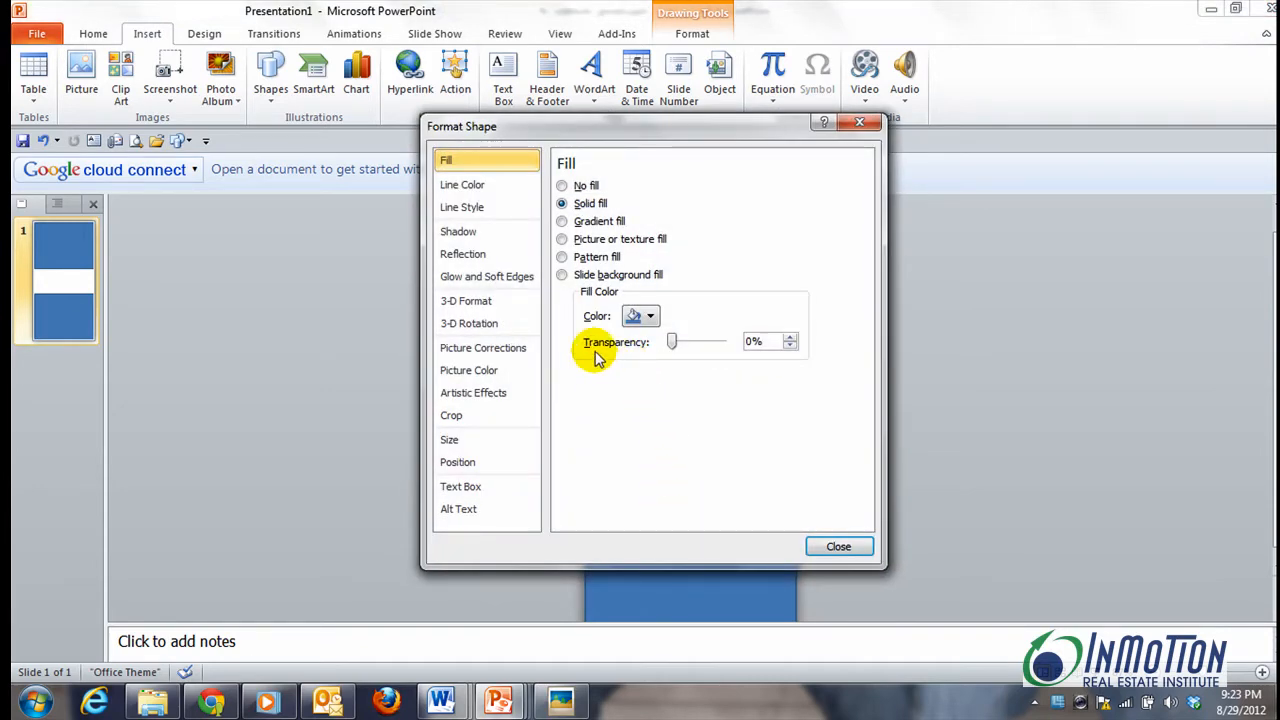
{"action": "left_click", "coordinate": [562, 240]}
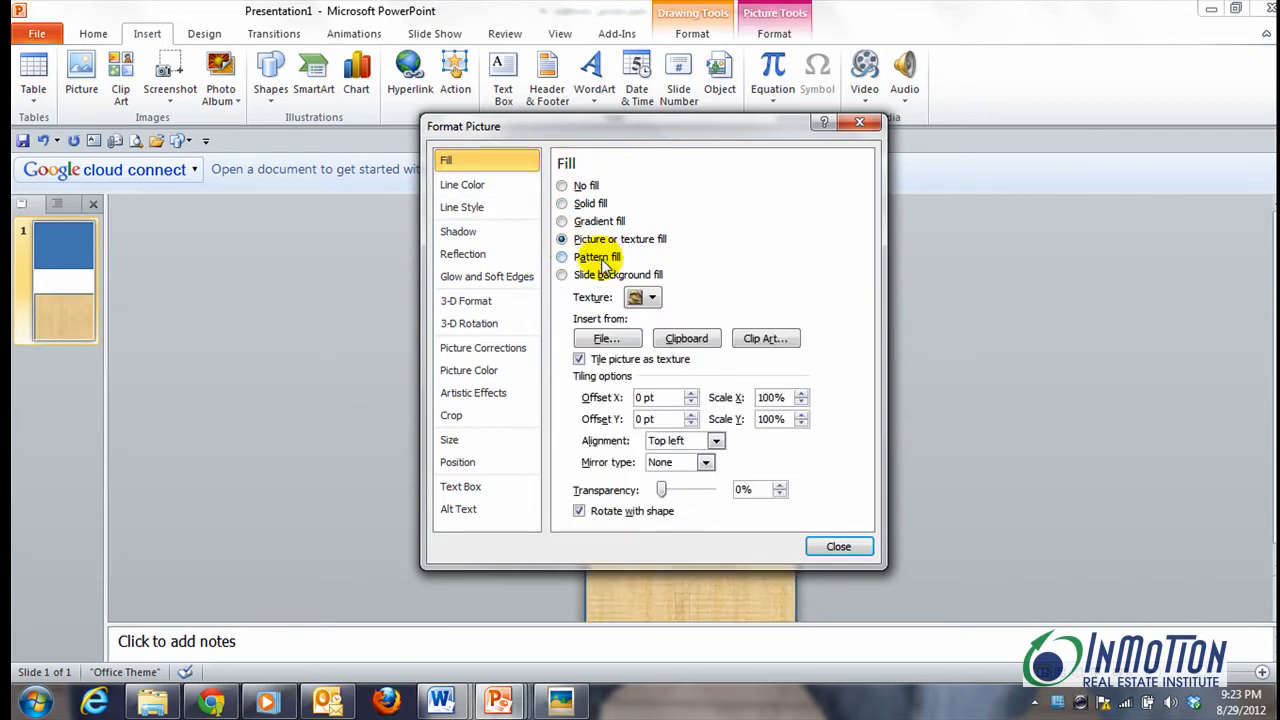
Fill the slide's lower rectangle with the picture DSC02146 from the FB_0228_11 pictures folder
{"action": "left_click", "coordinate": [624, 342]}
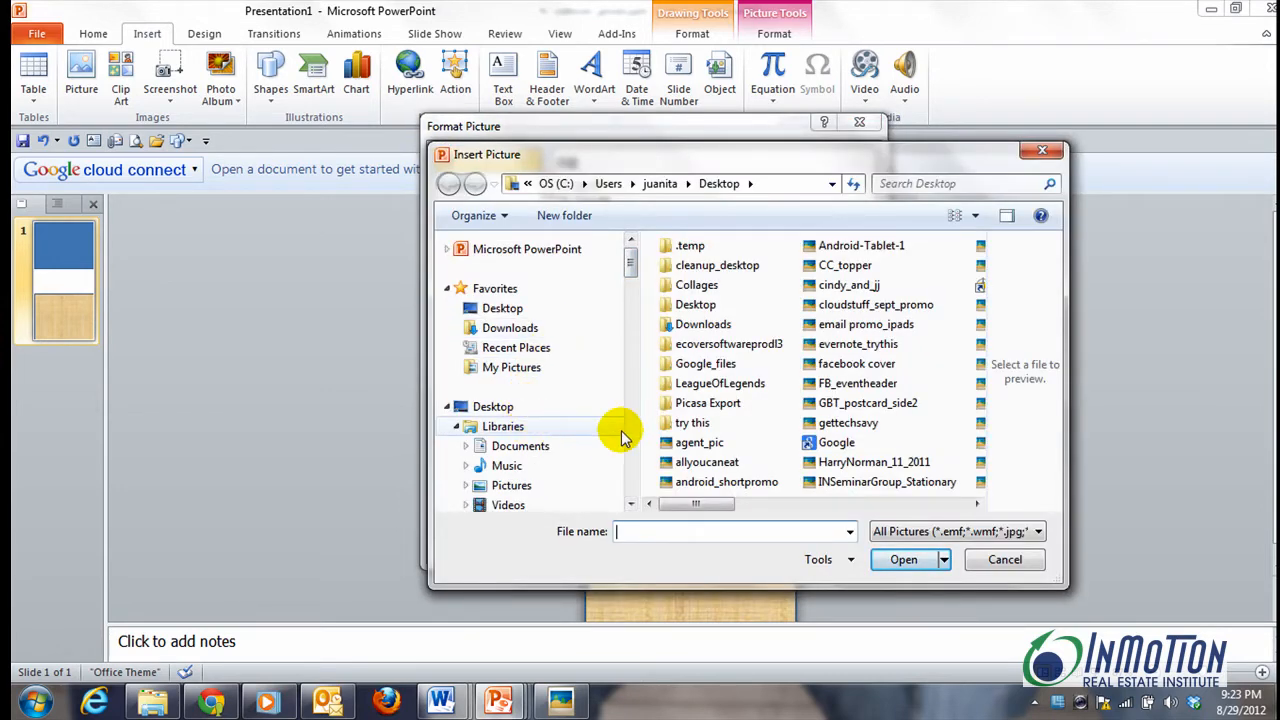
{"action": "left_click", "coordinate": [511, 487]}
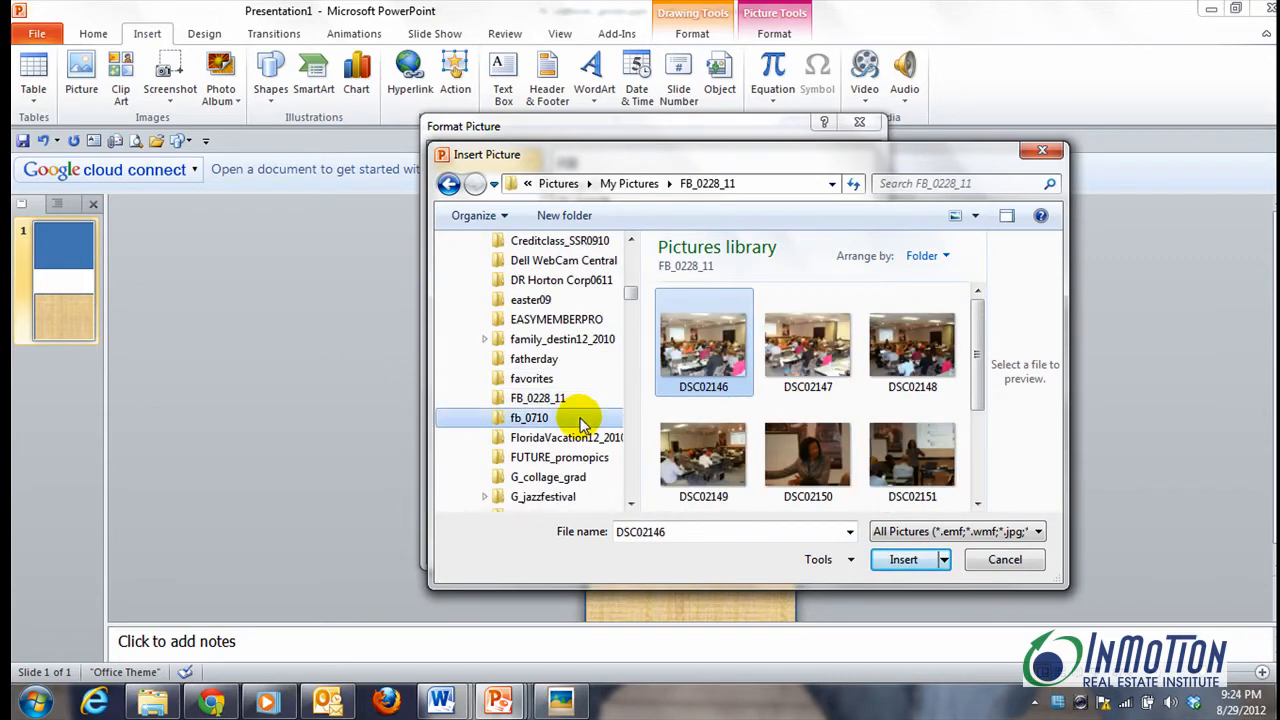
{"action": "left_click", "coordinate": [580, 419]}
{"action": "left_click", "coordinate": [586, 401]}
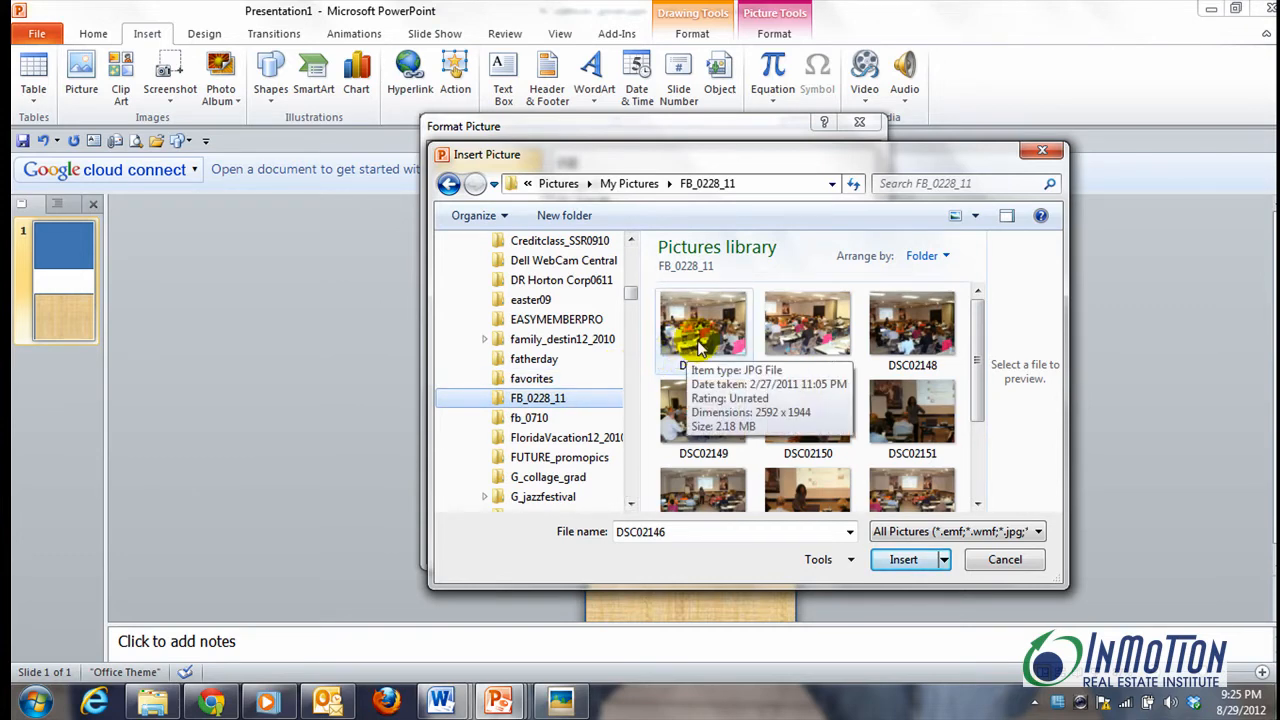
{"action": "left_click", "coordinate": [903, 559]}
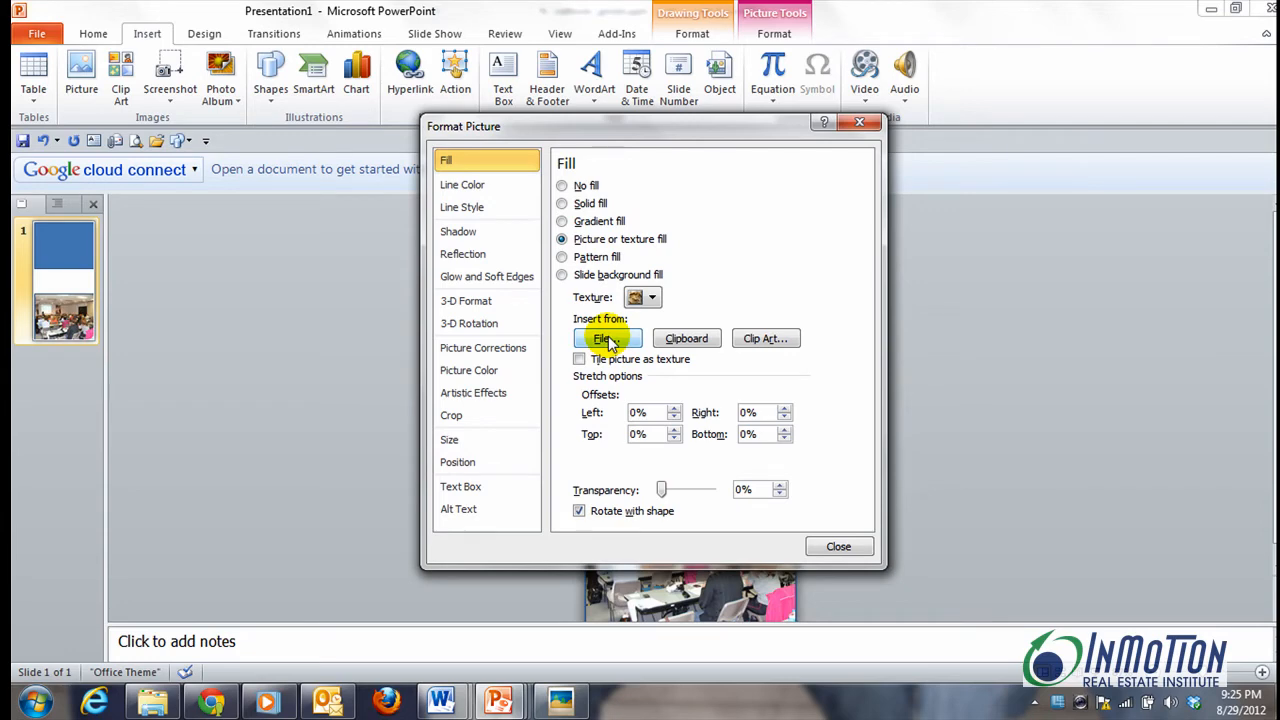
{"action": "left_click", "coordinate": [853, 553]}
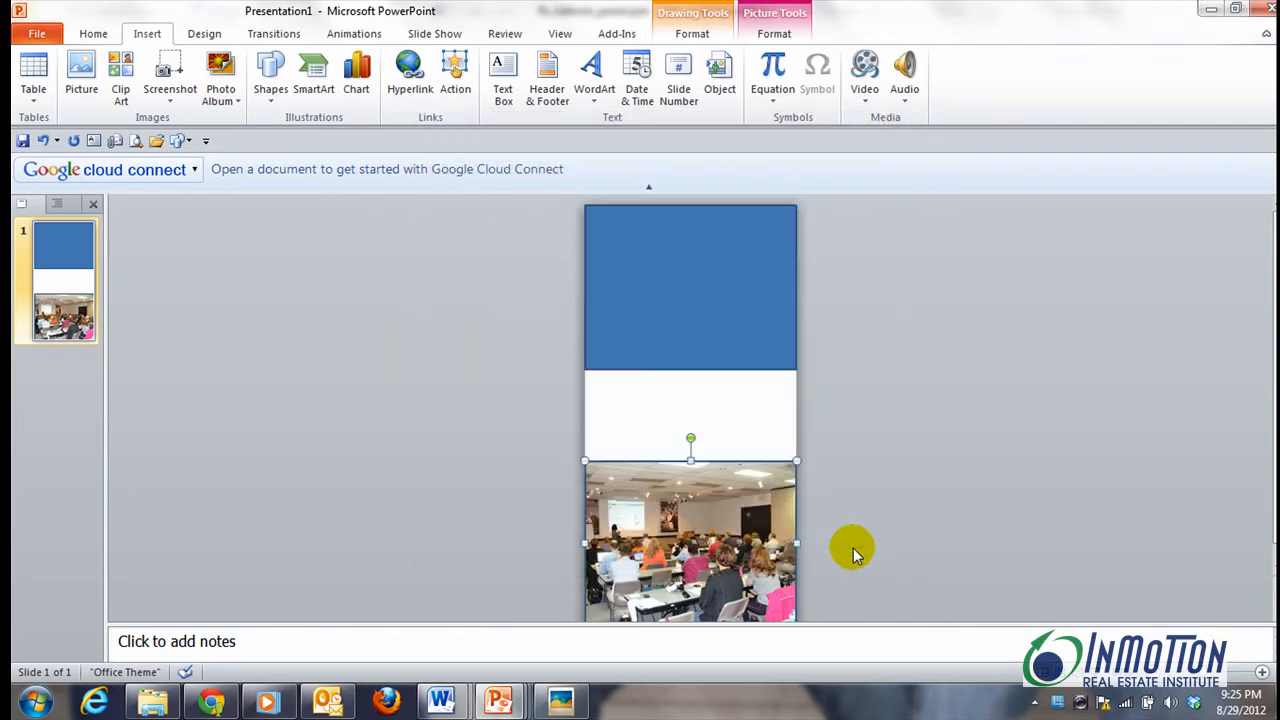
Remove the outline from the picture-filled rectangle by setting its line colour to No line
{"action": "left_click", "coordinate": [1109, 453]}
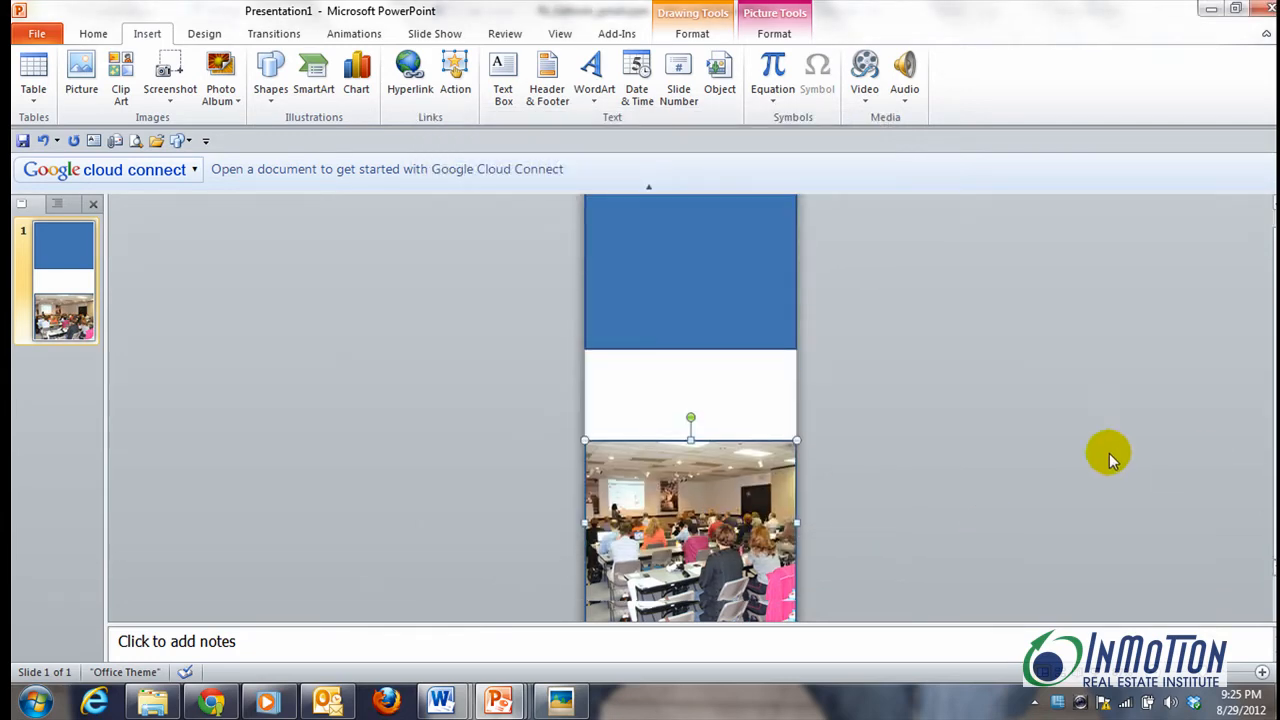
{"action": "left_click", "coordinate": [711, 471]}
{"action": "right_click", "coordinate": [715, 478]}
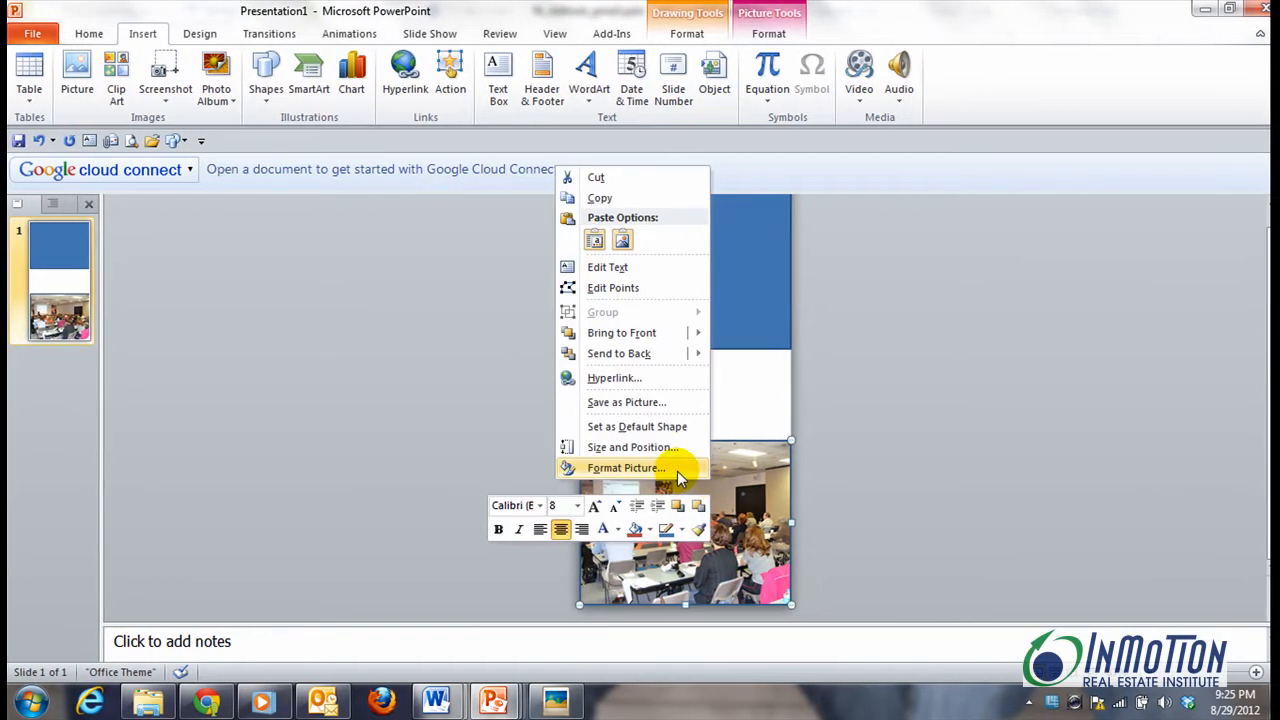
{"action": "left_click", "coordinate": [677, 471]}
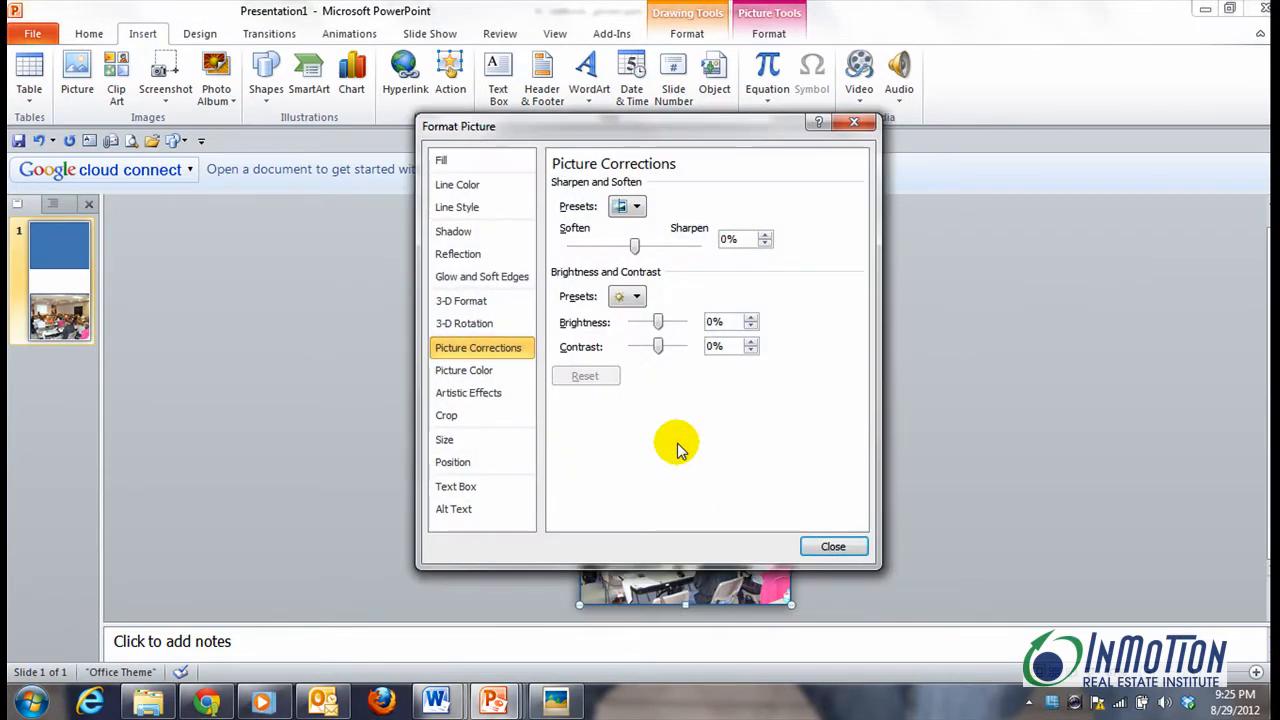
{"action": "left_click", "coordinate": [490, 196]}
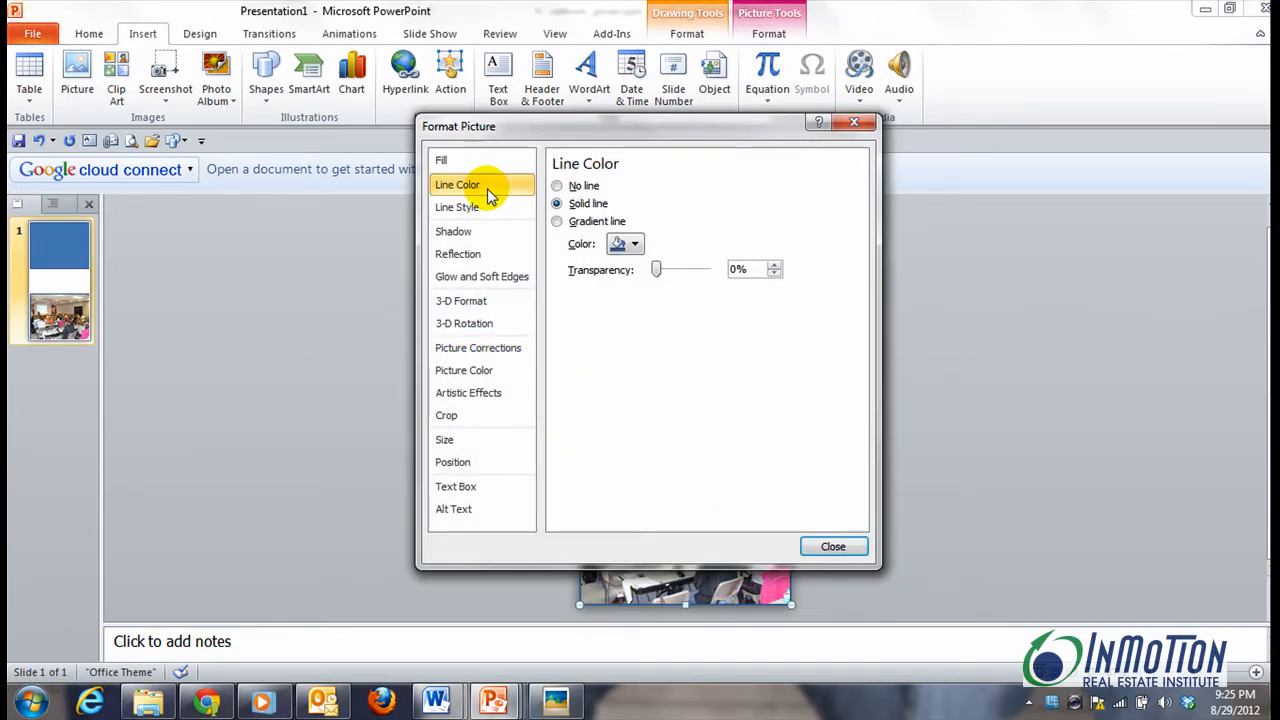
{"action": "left_click", "coordinate": [557, 187]}
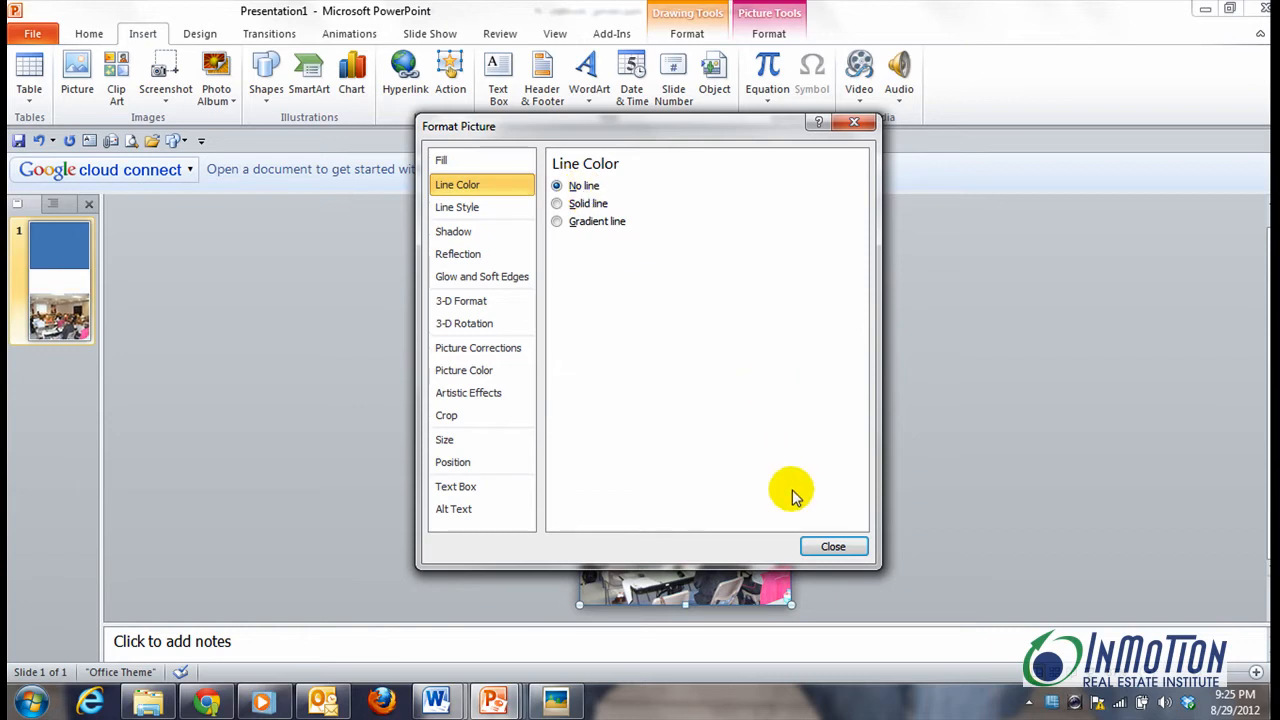
{"action": "left_click", "coordinate": [831, 545]}
{"action": "left_click", "coordinate": [892, 496]}
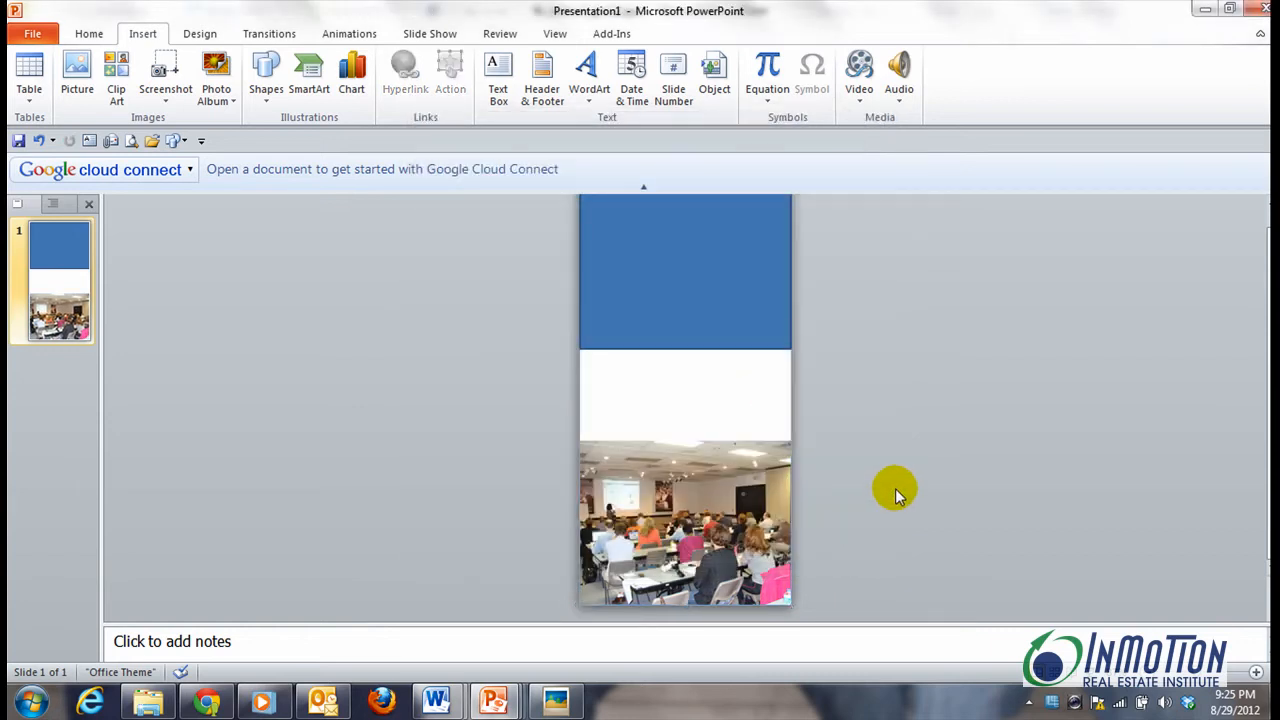
Shorten the blue upper rectangle slightly by raising its lower edge
{"action": "left_click", "coordinate": [729, 341]}
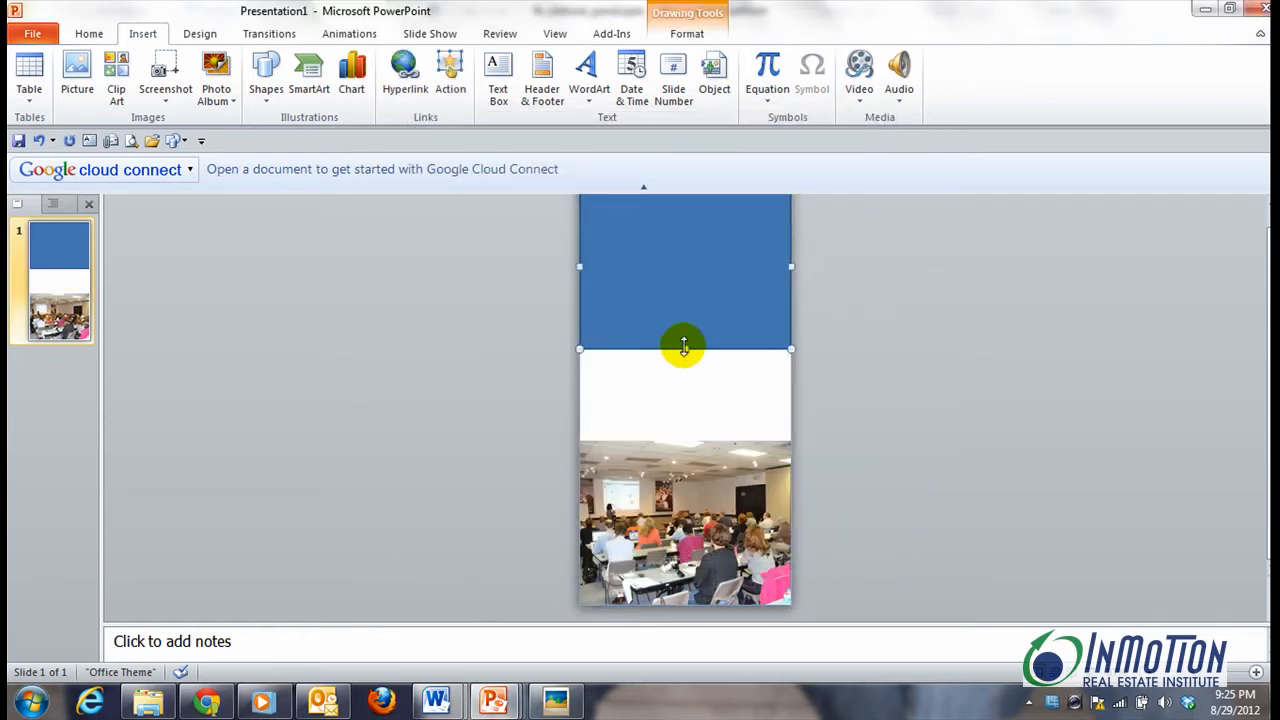
{"action": "left_click_drag", "start_coordinate": [684, 348], "coordinate": [686, 326]}
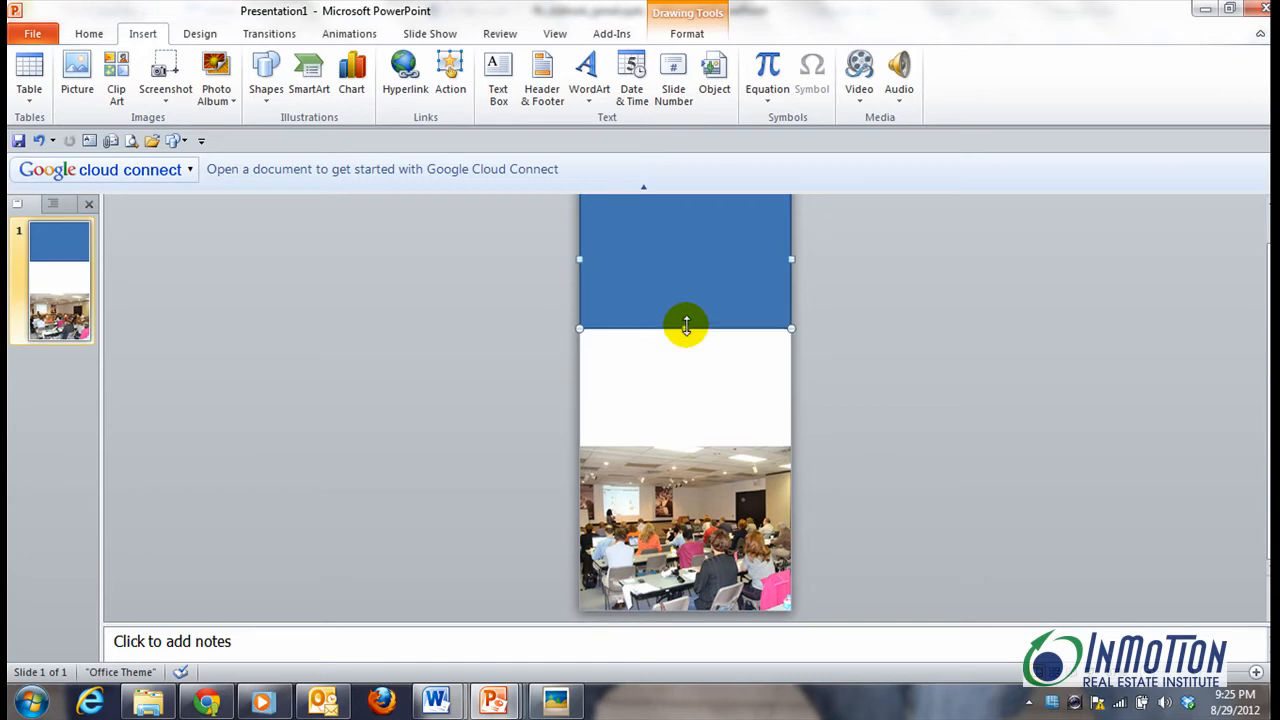
Switch to the fb_outlook_gmail.pptx presentation and move the September 5 gradient box off the slide into the empty area beside it
{"action": "mouse_move", "coordinate": [493, 703]}
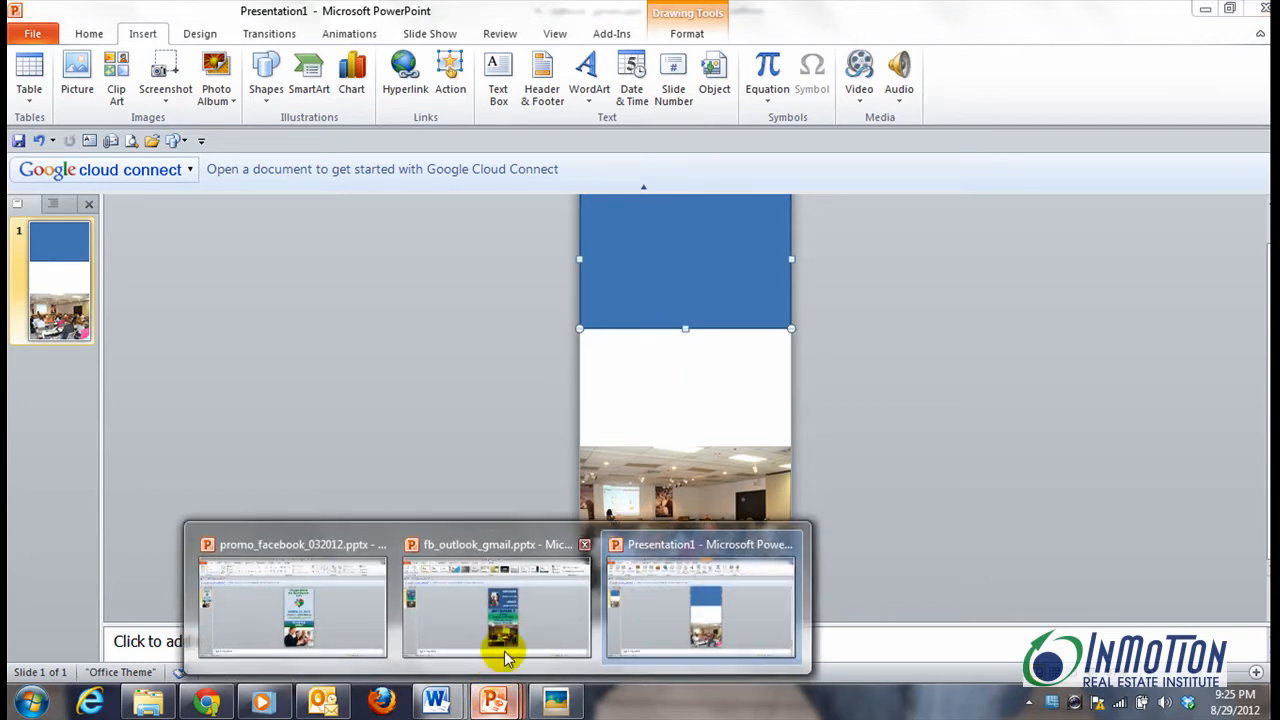
{"action": "left_click", "coordinate": [512, 648]}
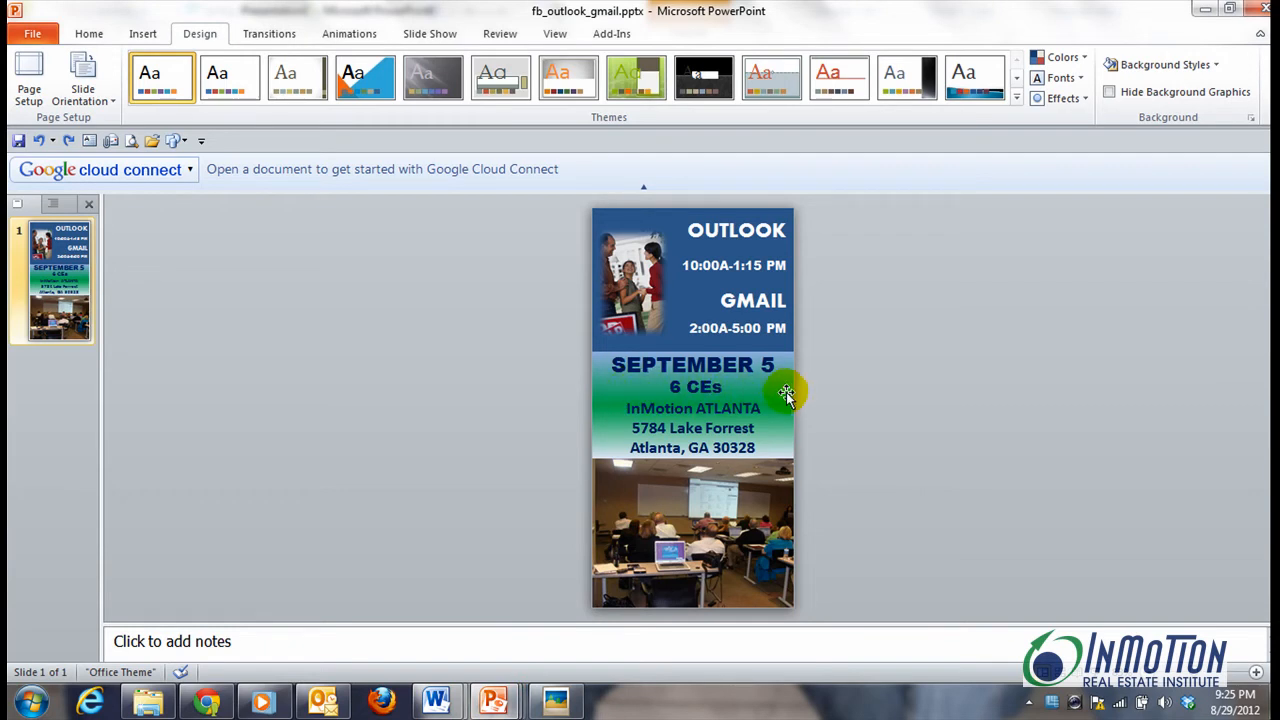
{"action": "left_click_drag", "start_coordinate": [784, 393], "coordinate": [1039, 408]}
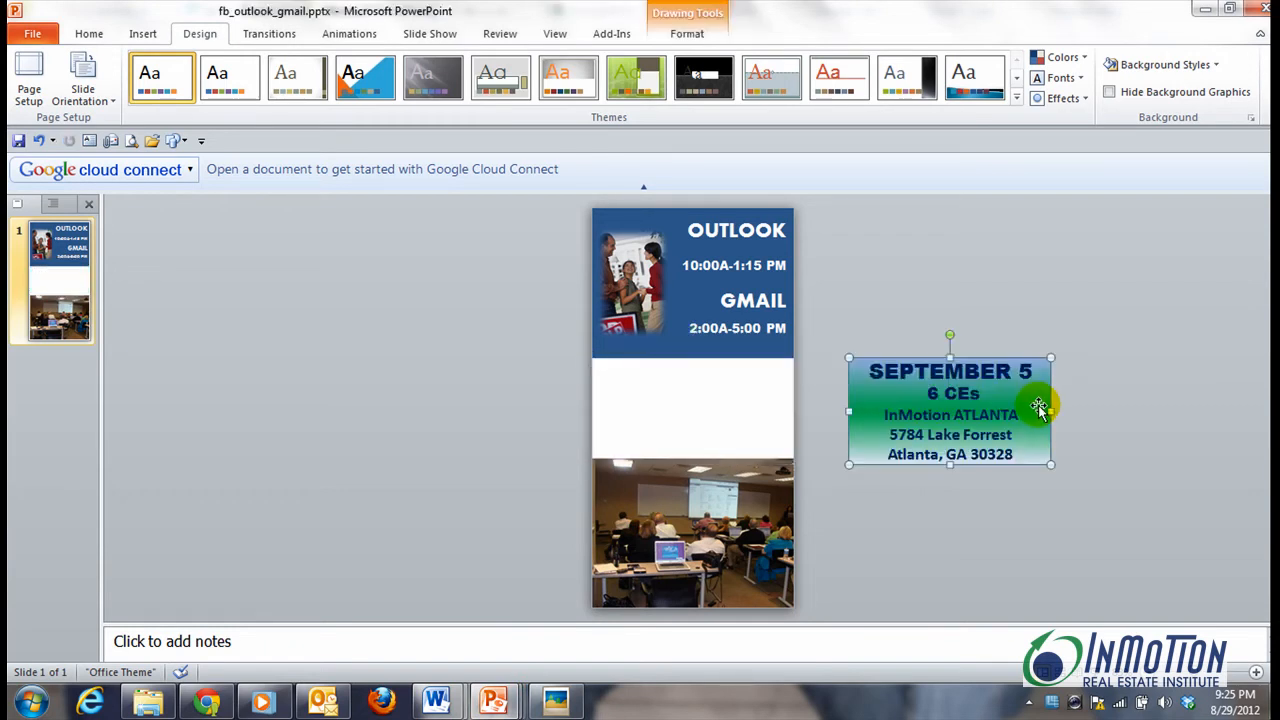
Try a dark orange colour on the September 5 box's second gradient stop at position 30%, and undo the change
{"action": "right_click", "coordinate": [1022, 399]}
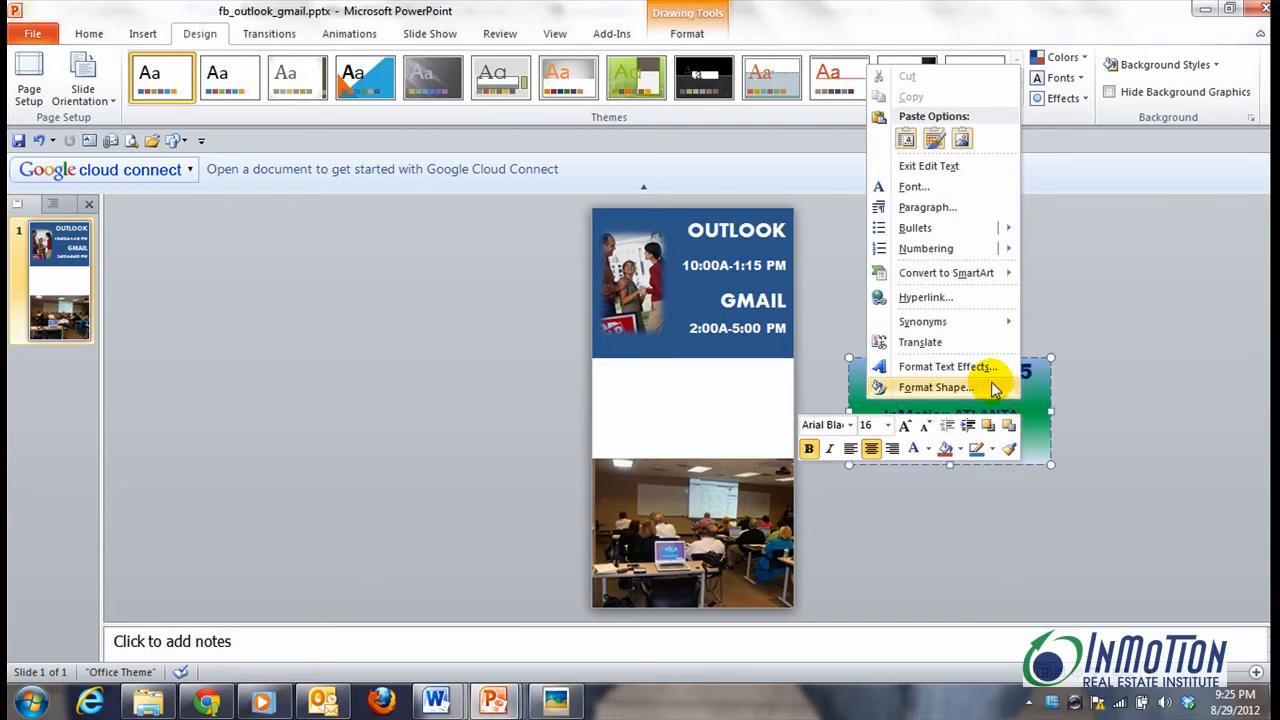
{"action": "left_click", "coordinate": [991, 381]}
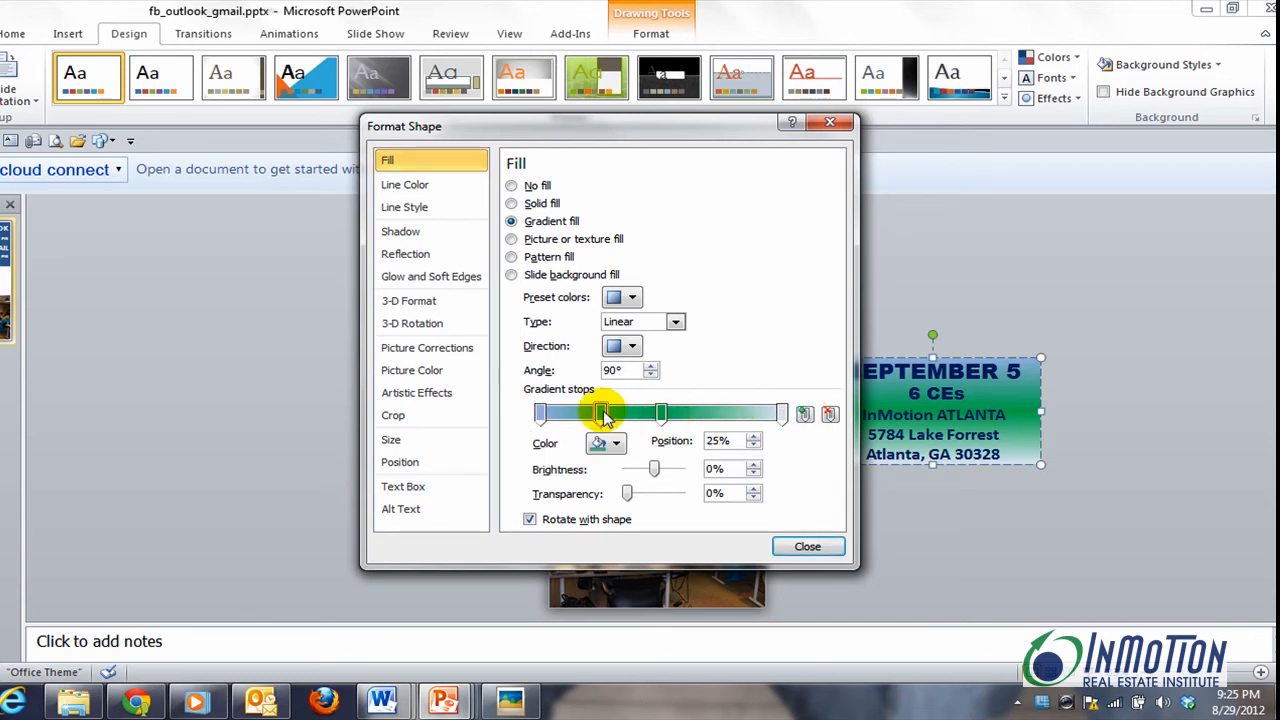
{"action": "mouse_move", "coordinate": [600, 414]}
{"action": "left_mouse_down"}
{"action": "mouse_move", "coordinate": [632, 418]}
{"action": "mouse_move", "coordinate": [612, 416]}
{"action": "left_mouse_up"}
{"action": "left_click", "coordinate": [606, 443]}
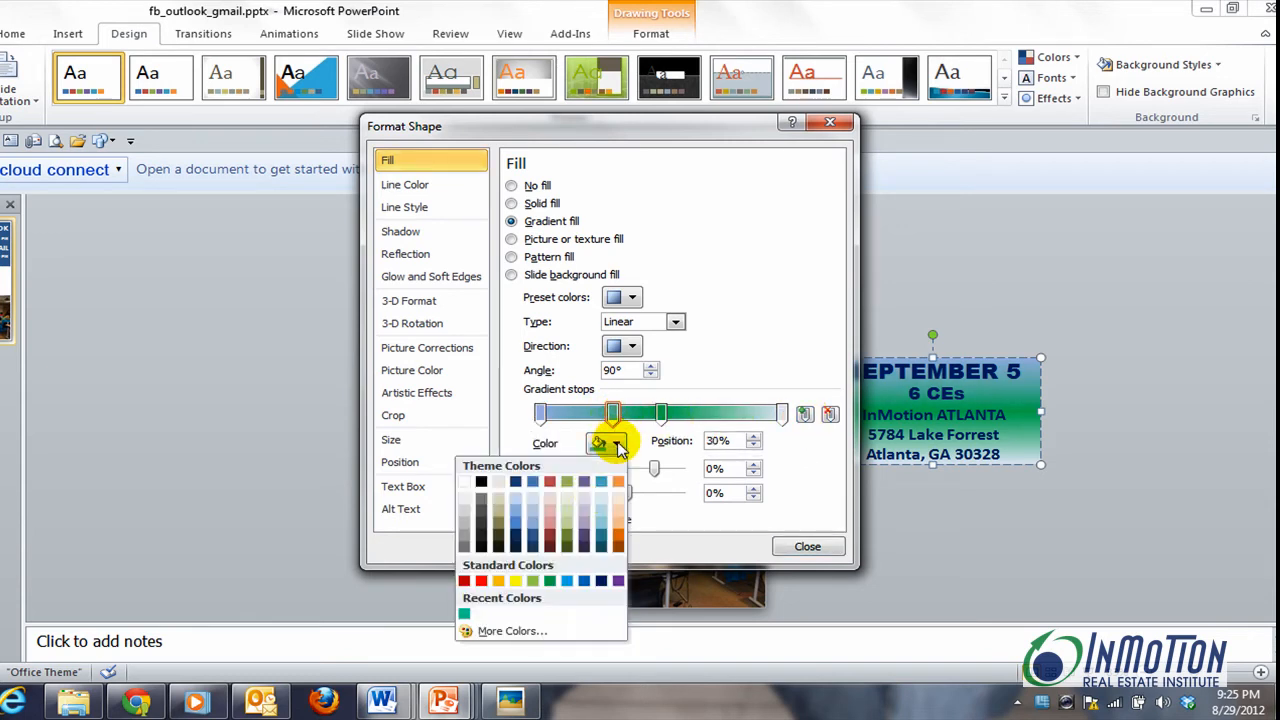
{"action": "left_click", "coordinate": [618, 544]}
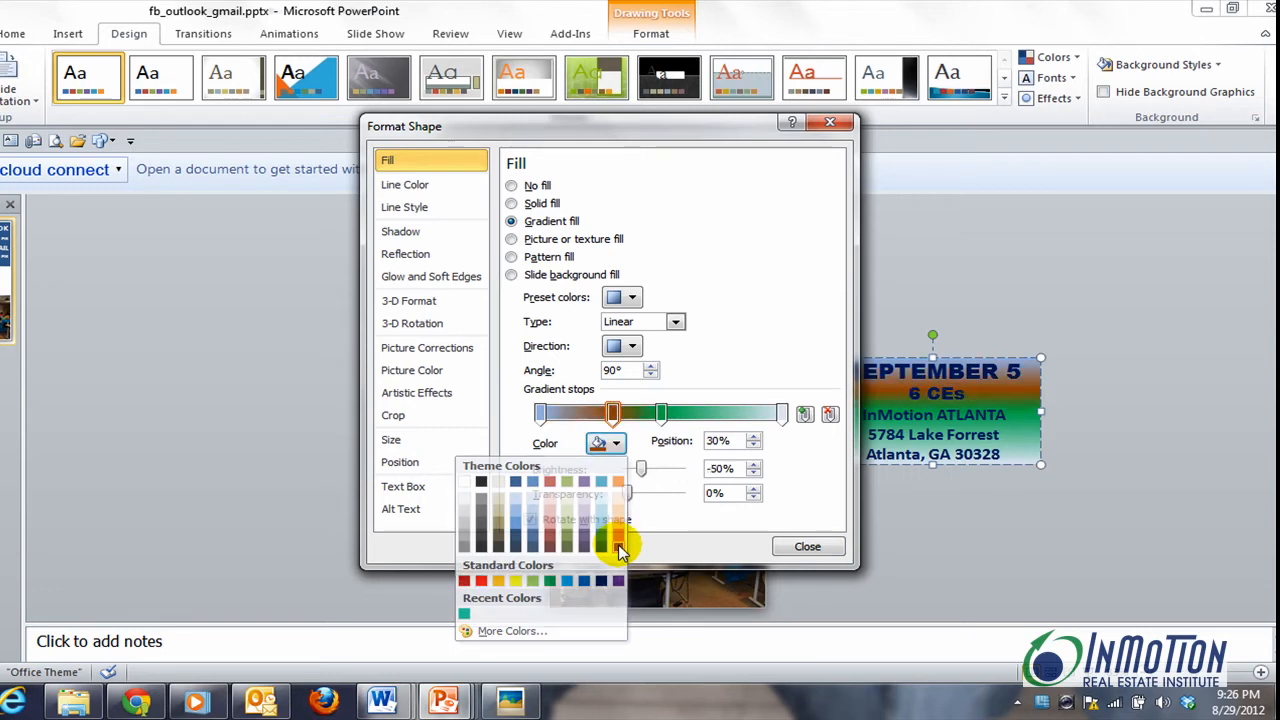
{"action": "left_click", "coordinate": [806, 548]}
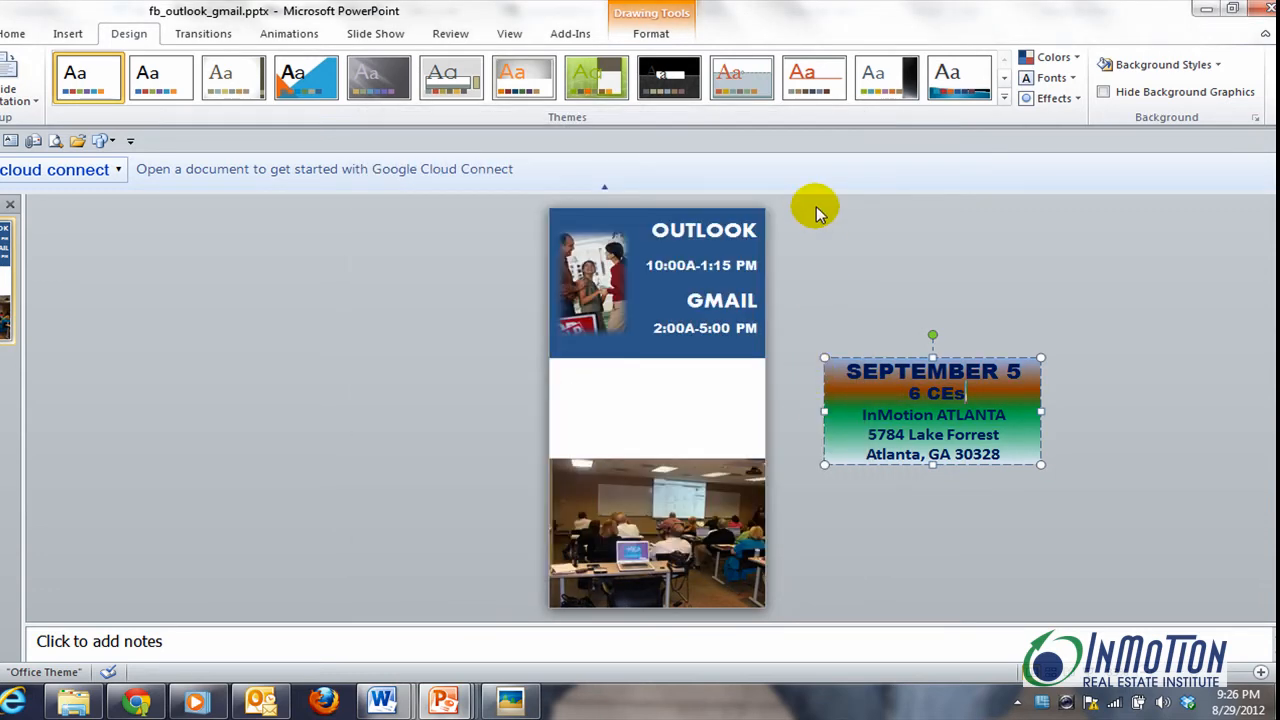
{"action": "key", "text": "Escape"}
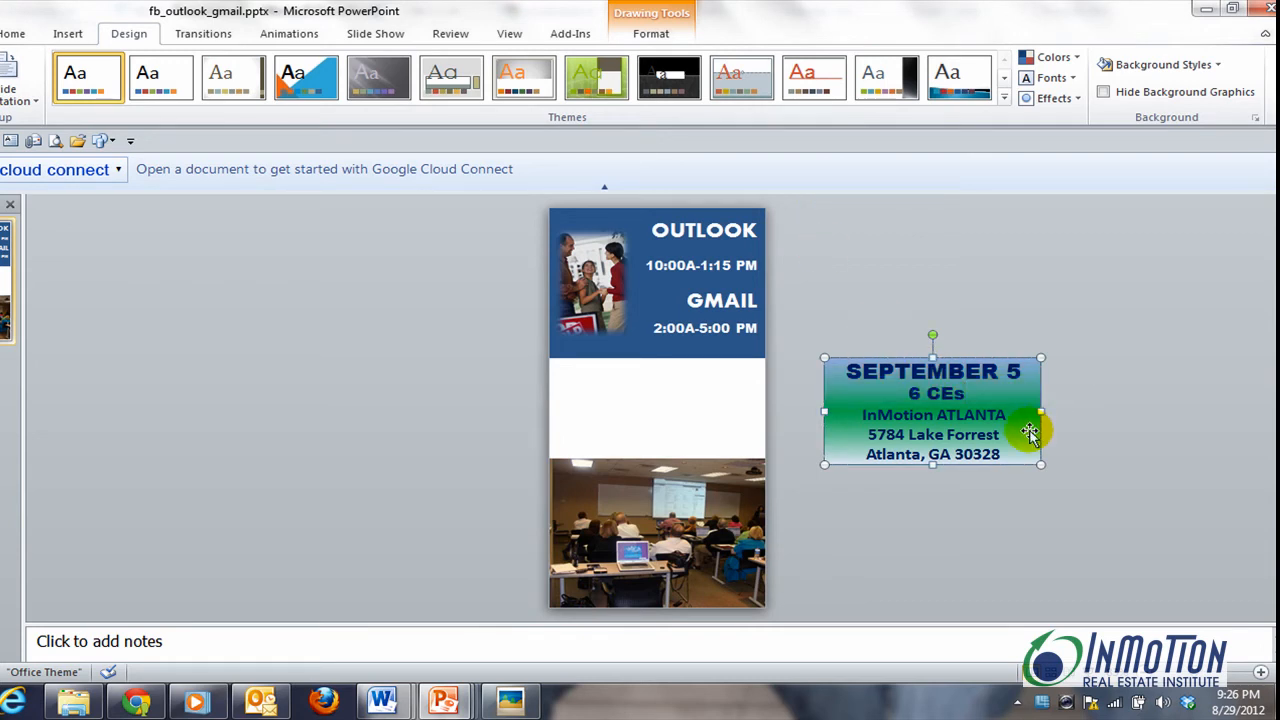
Duplicate the September 5 gradient box, leaving the copy slightly offset over the original beside the slide
{"action": "right_click", "coordinate": [1030, 431]}
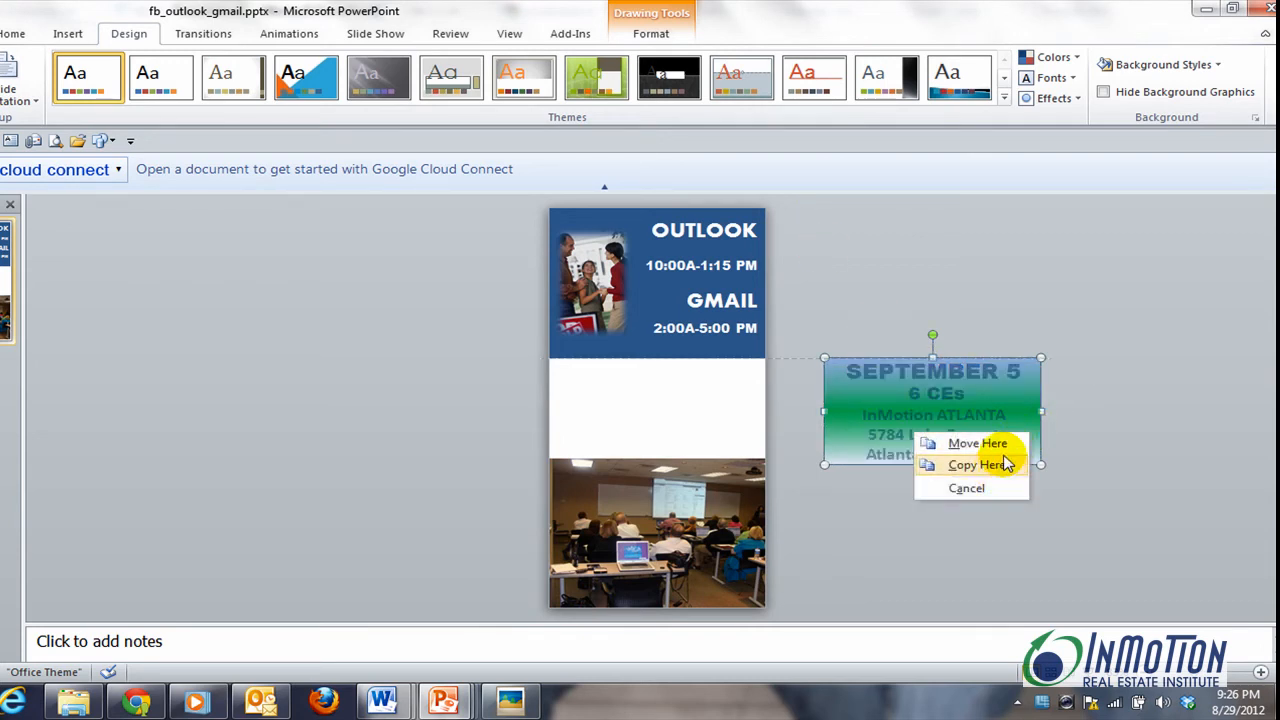
{"action": "left_click", "coordinate": [1036, 384]}
{"action": "right_click", "coordinate": [1030, 363]}
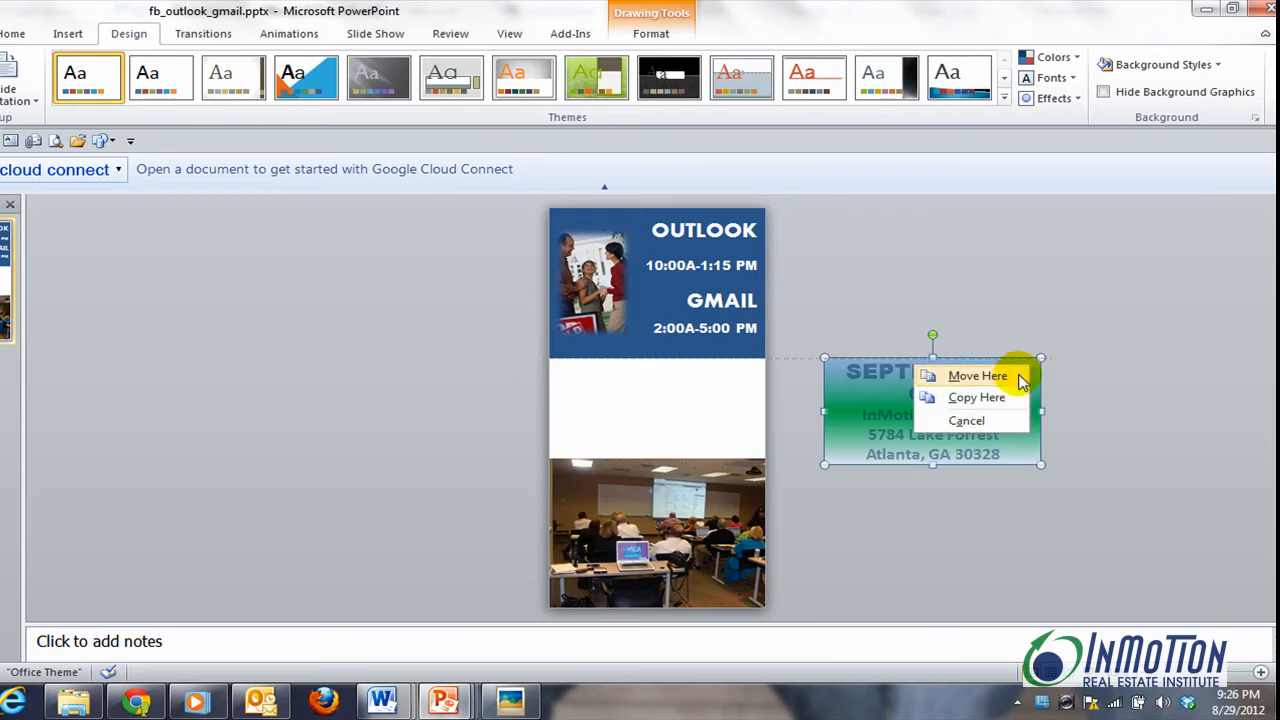
{"action": "left_click", "coordinate": [1000, 398]}
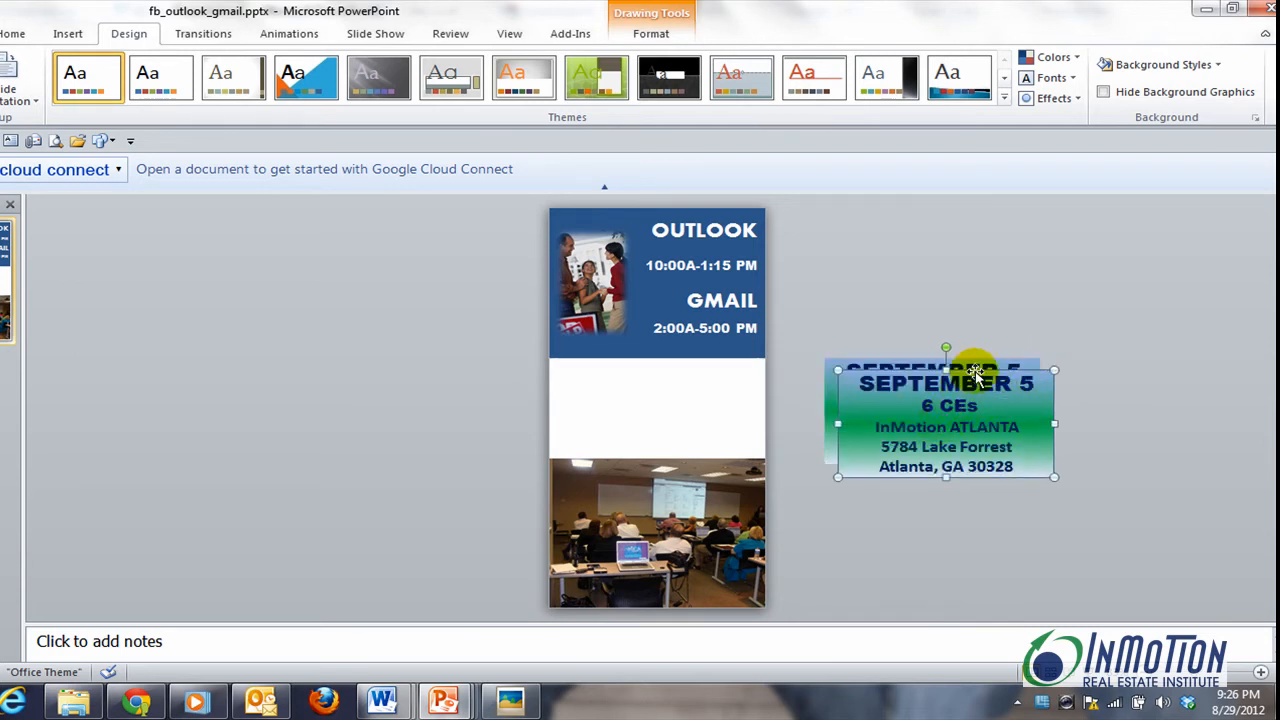